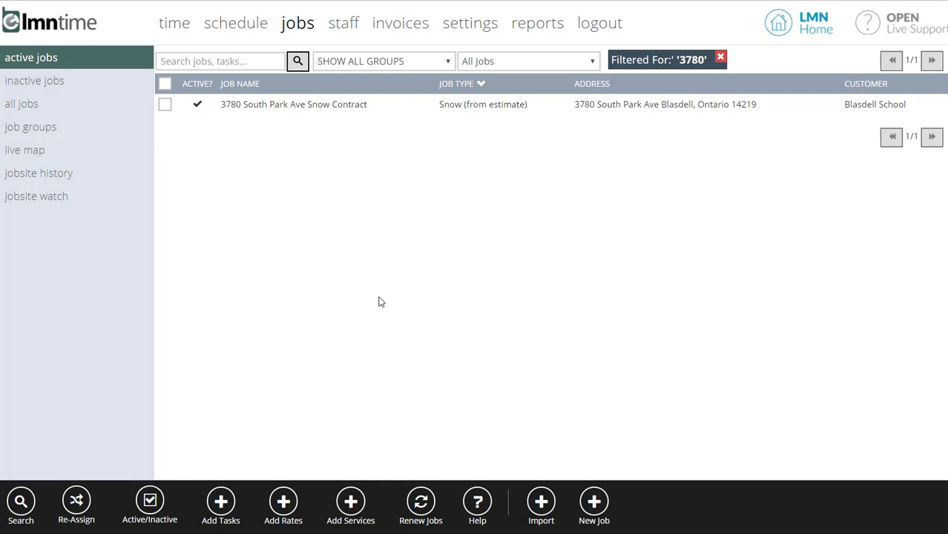
Clear the 3780 filter from the active jobs list and try Create Jobs from the CRM contacts list
left_click(720, 57)
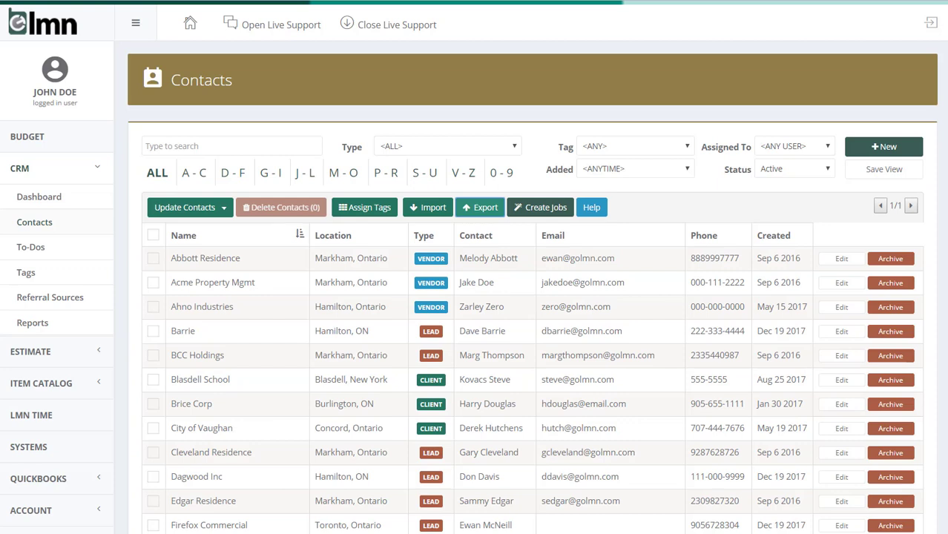
left_click(558, 211)
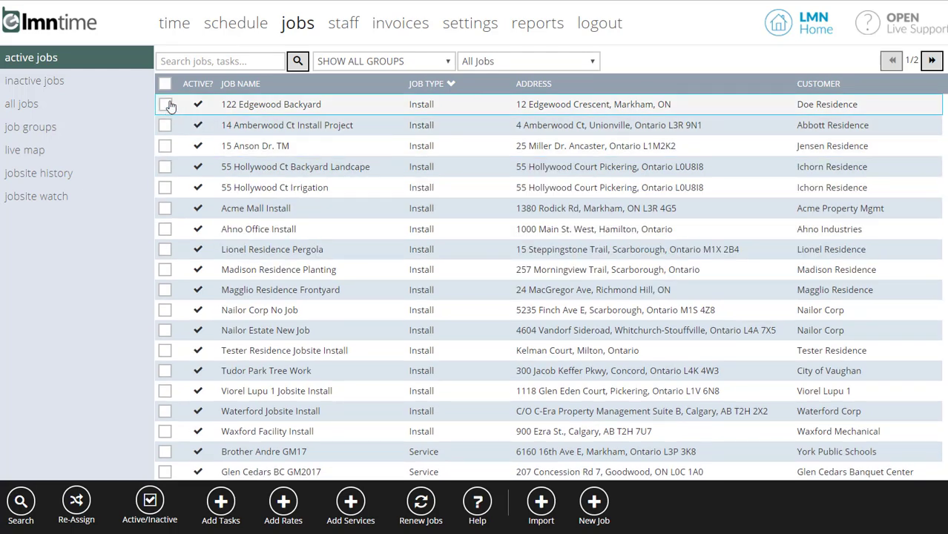
left_click(595, 503)
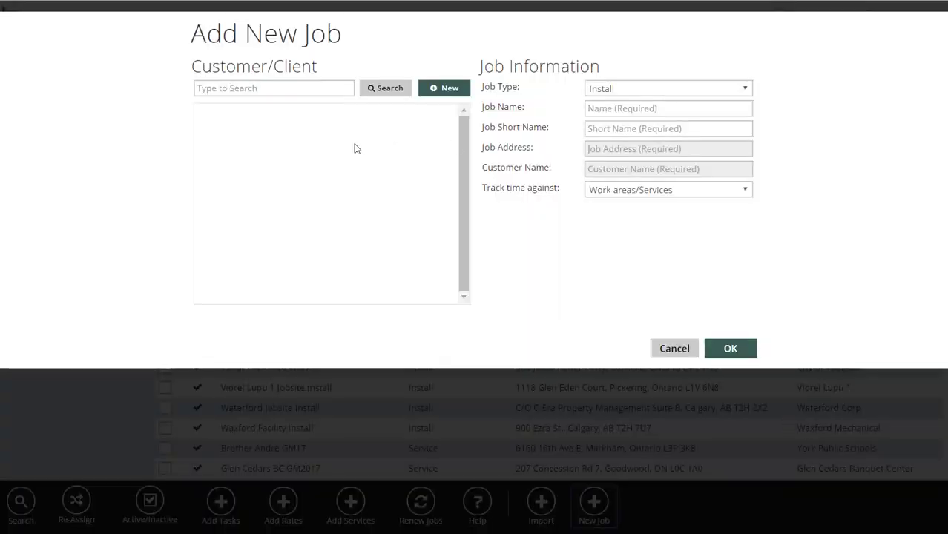
left_click(260, 89)
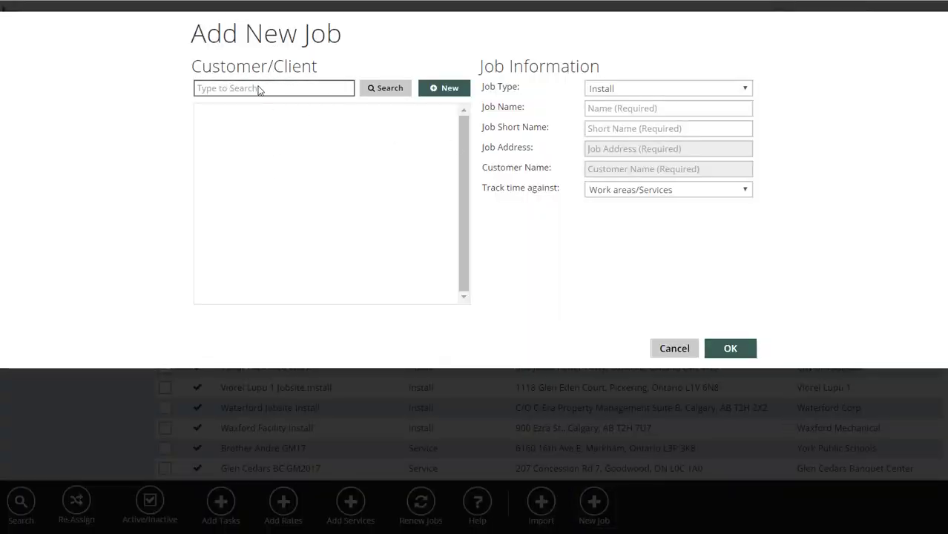
type("ahno")
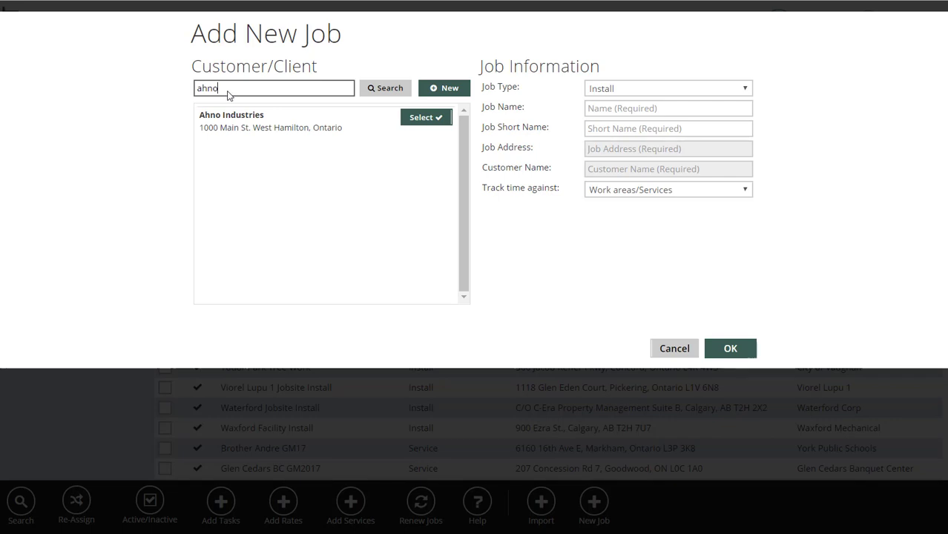
left_click(427, 118)
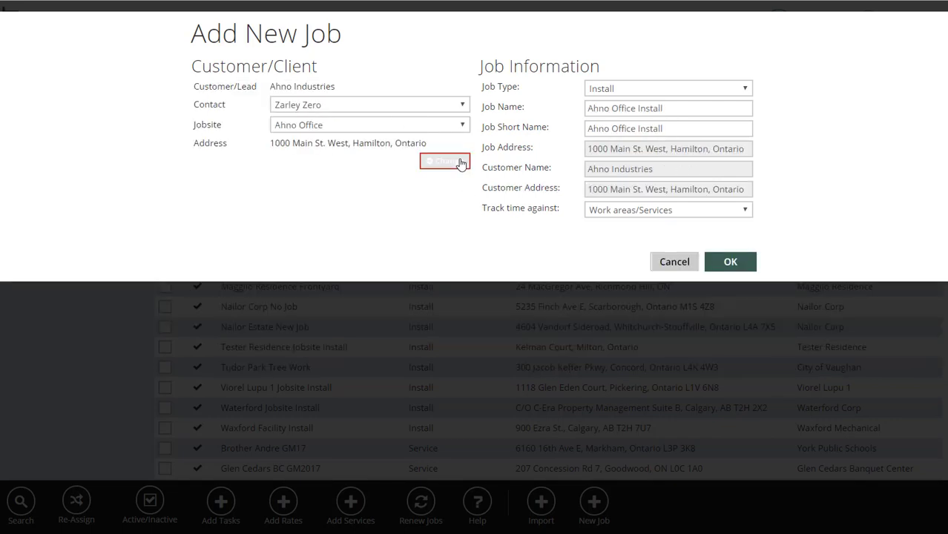
left_click(319, 111)
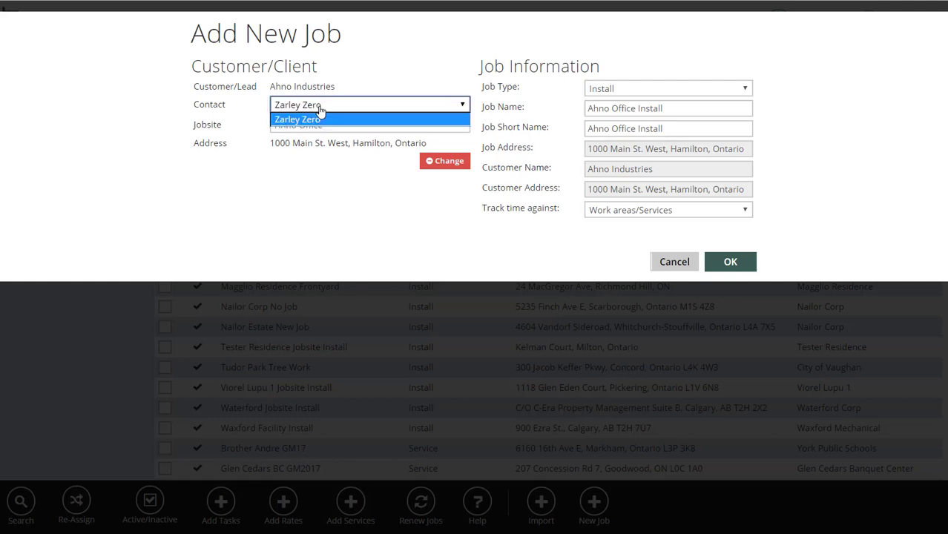
left_click(297, 147)
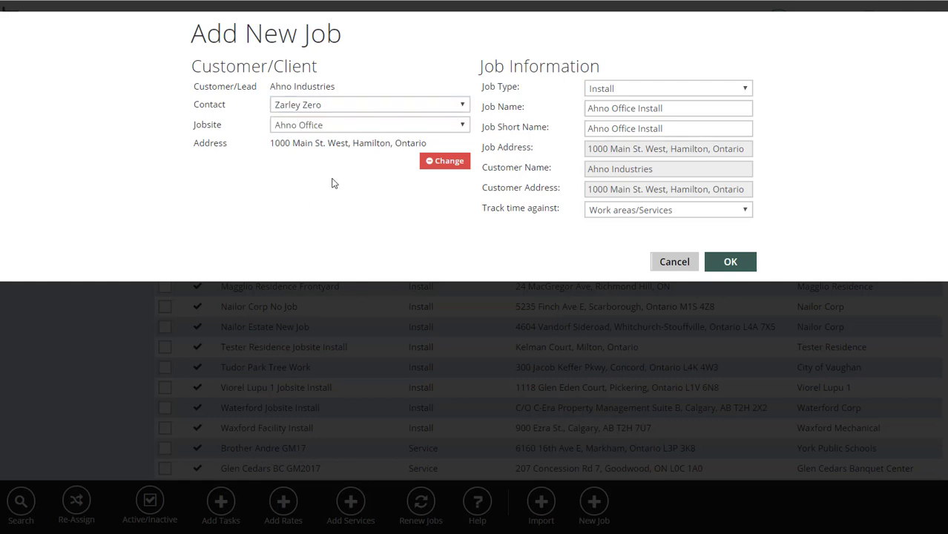
left_click(332, 127)
left_click(329, 180)
left_click_drag(685, 111, 556, 104)
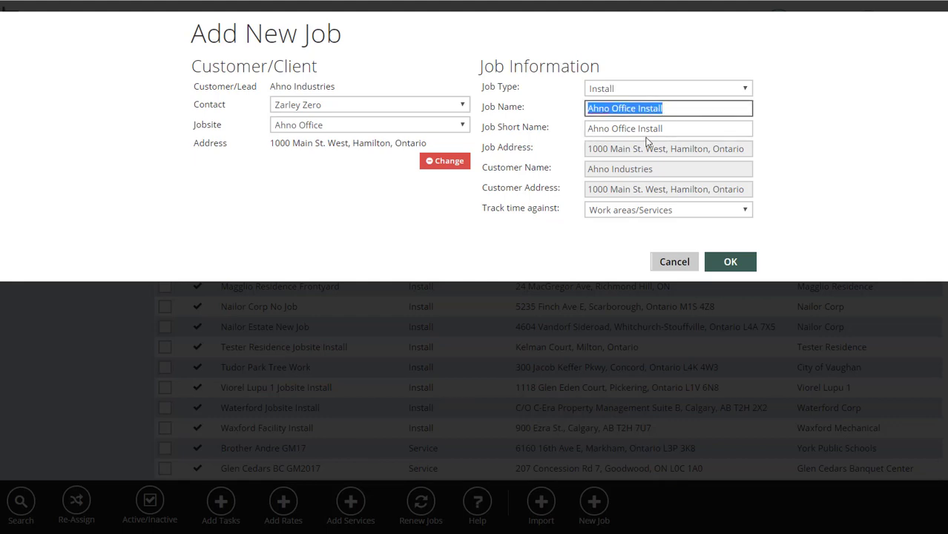
key("Tab")
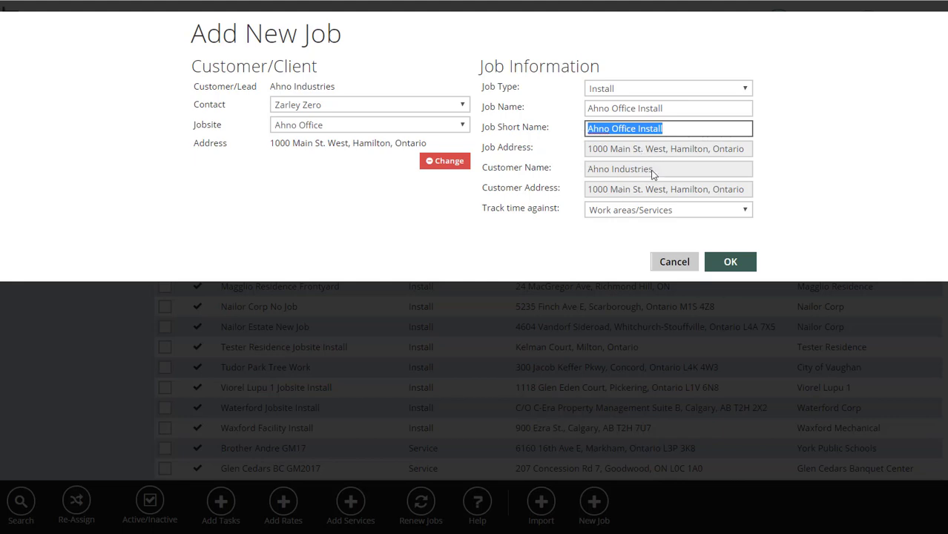
left_click(642, 150)
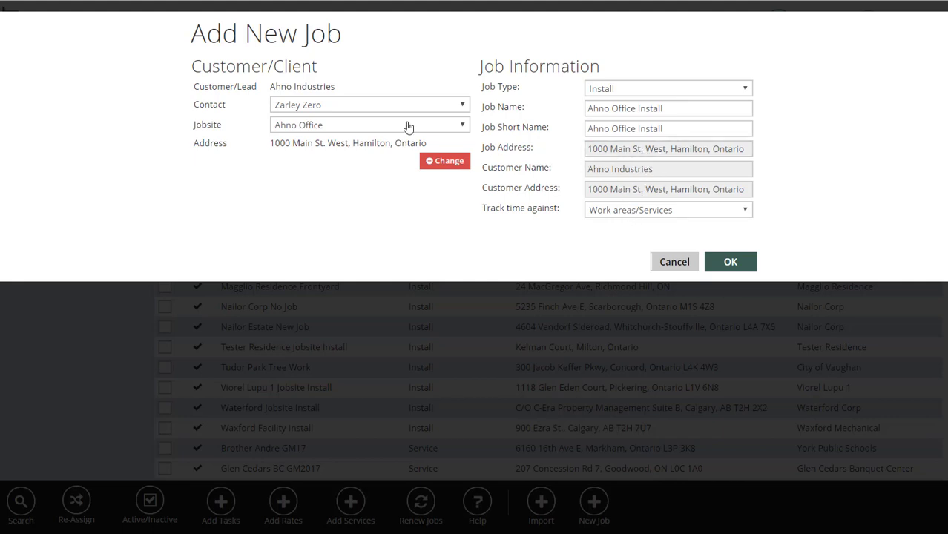
left_click(675, 262)
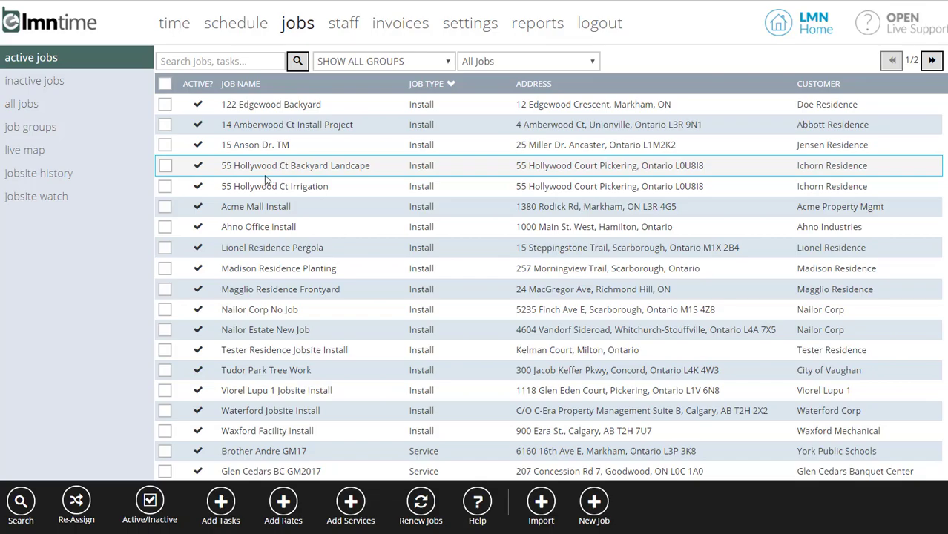
Start a new job, search the customers for "ahno" and select Ahno Industries as the job's customer
left_click(592, 504)
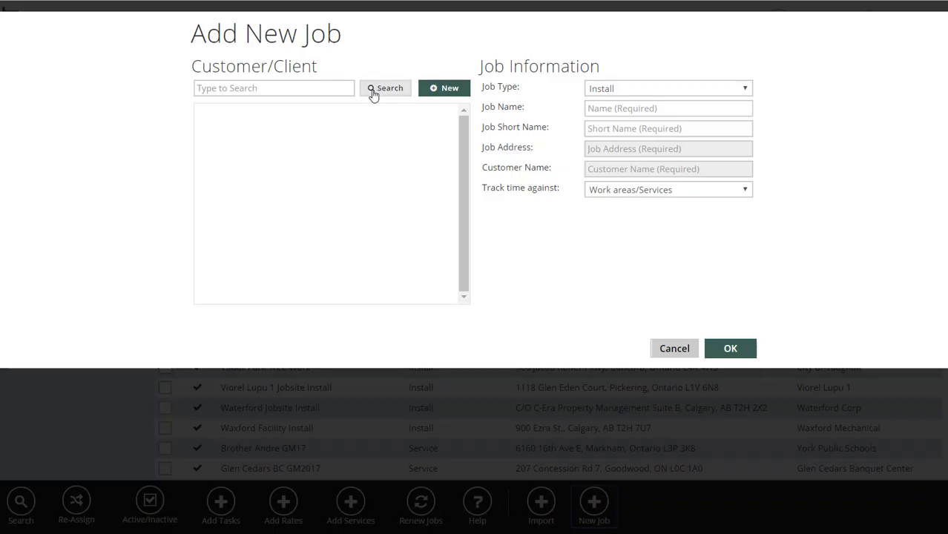
left_click(437, 89)
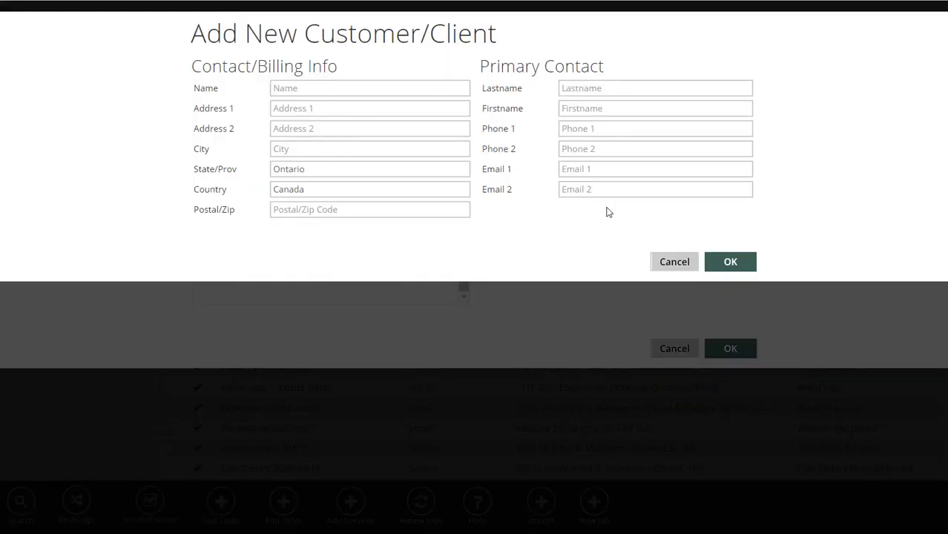
left_click(671, 262)
left_click(299, 93)
type("ahno")
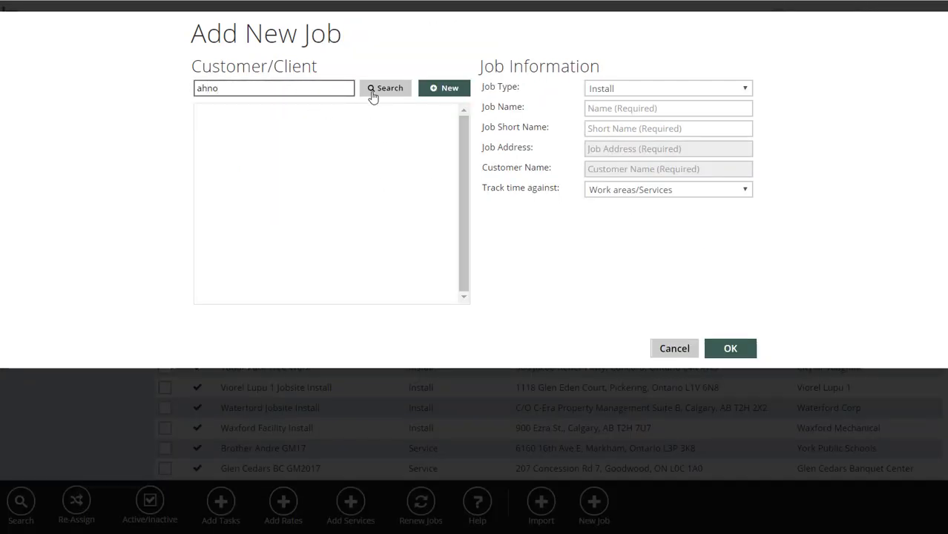
left_click(370, 94)
left_click(417, 120)
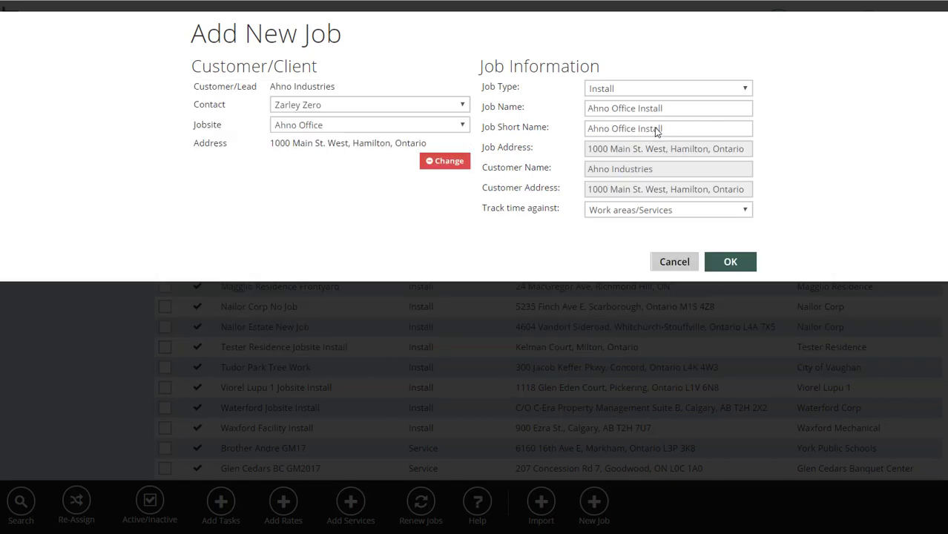
Replace the new job's name with the jobsite's abbreviated street address followed by "- Install"
left_click_drag(688, 109, 519, 96)
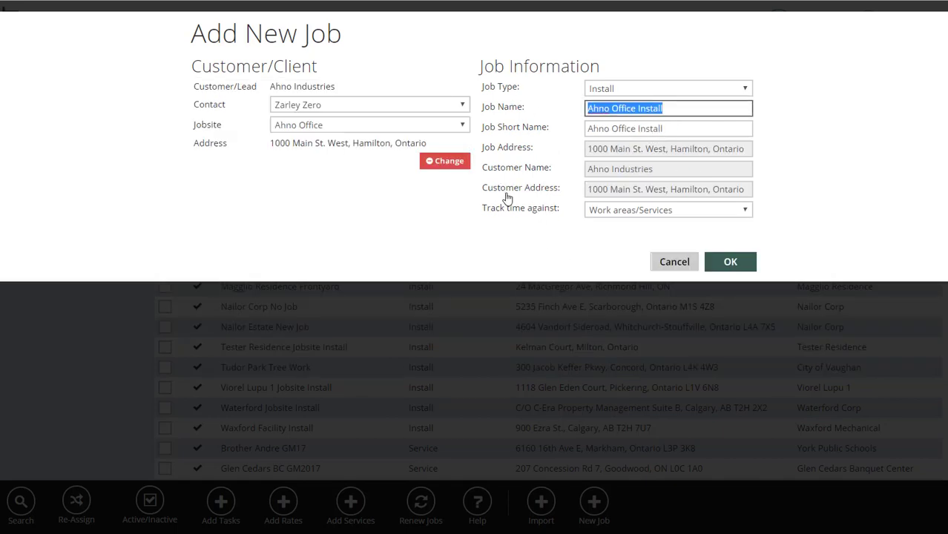
left_click(665, 109)
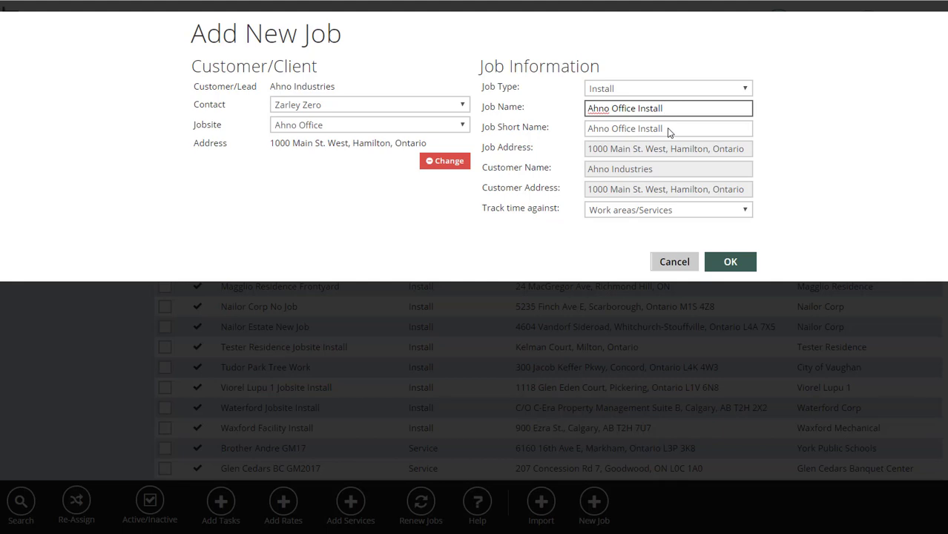
left_click(701, 127)
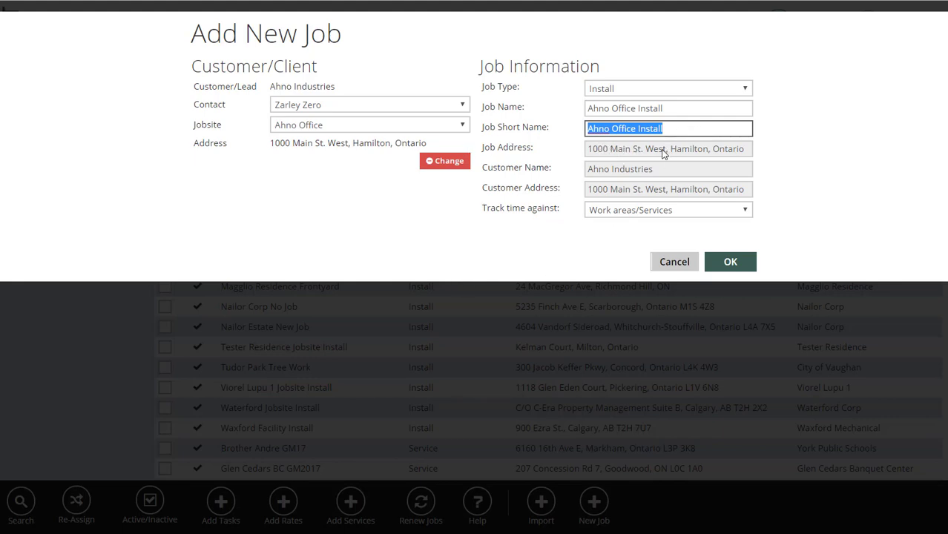
left_click(682, 108)
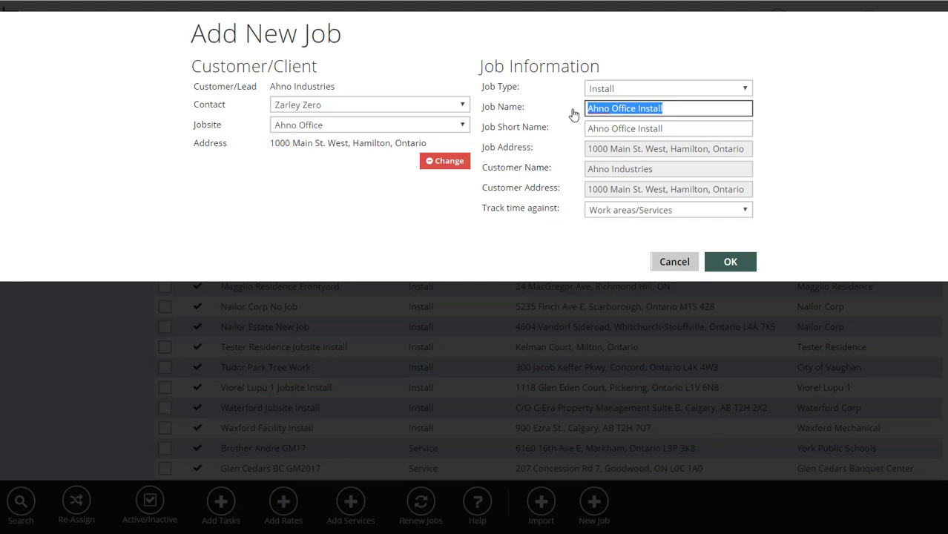
type("1000 Main")
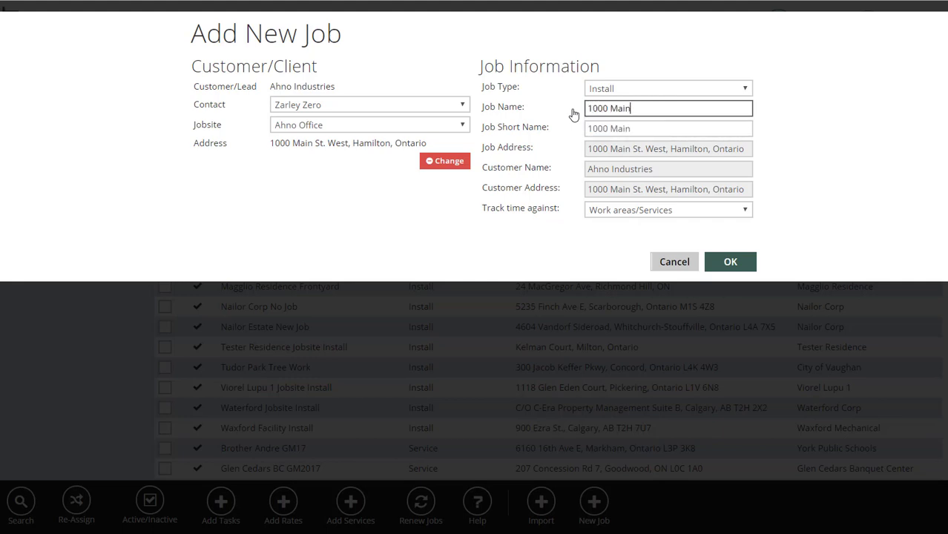
type(" St. W - Instal")
key("BackSpace")
key("BackSpace")
type("all")
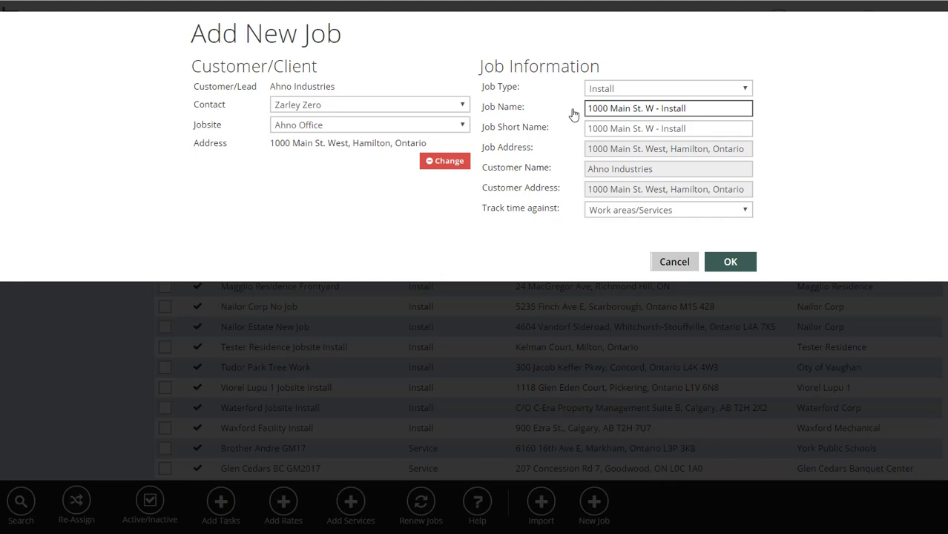
Replace the word "Install" in the job name with the abbreviation "INS" and create the job
double_click(674, 108)
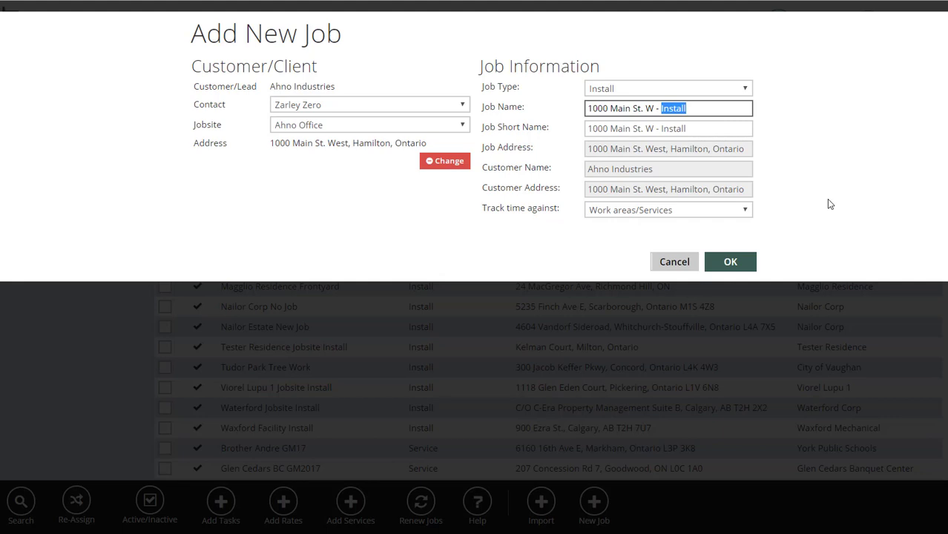
type("INS")
key("BackSpace")
key("BackSpace")
key("BackSpace")
type("IRR")
key("BackSpace")
key("BackSpace")
key("BackSpace")
type("SNO")
key("BackSpace")
key("BackSpace")
key("BackSpace")
type("INSD")
key("BackSpace")
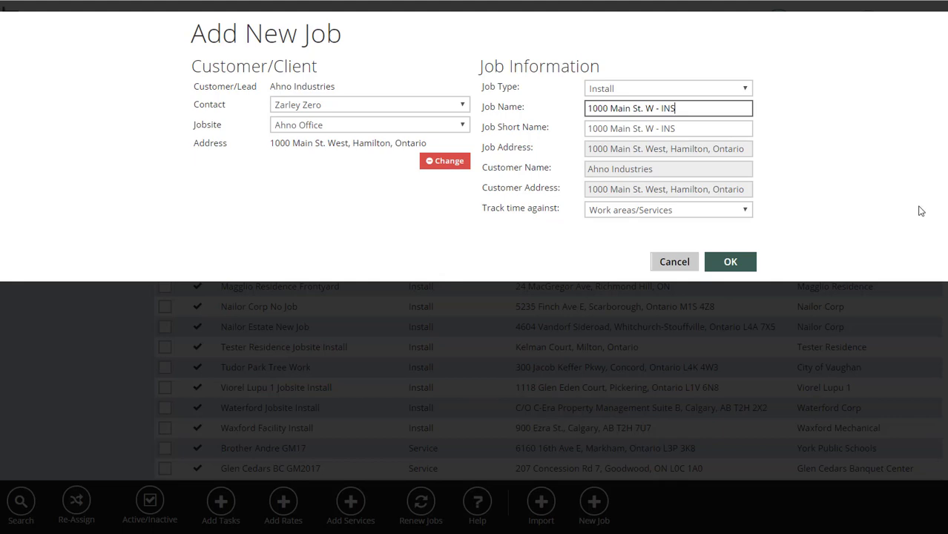
left_click(709, 267)
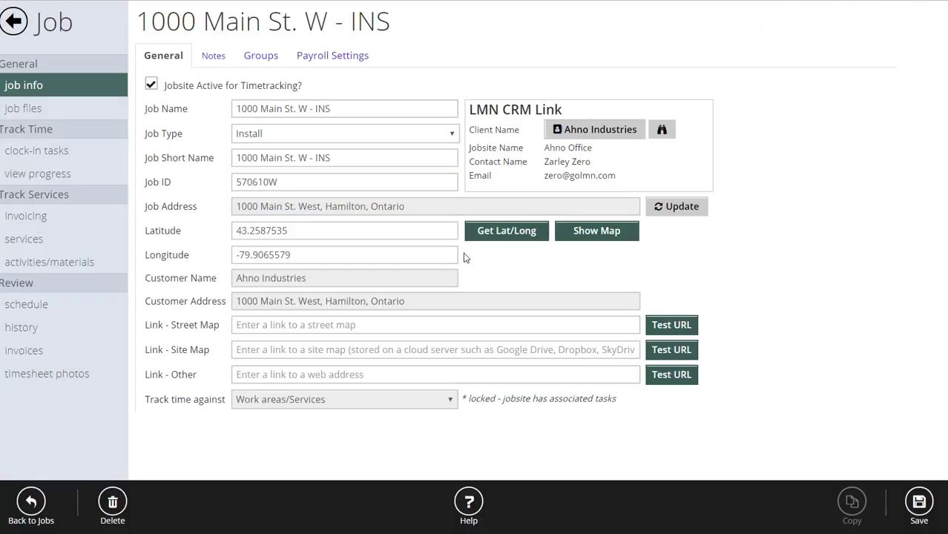
Review the new job's timetracking activation, short name and available job types
left_click(152, 87)
left_click(166, 90)
left_click_drag(345, 160, 210, 152)
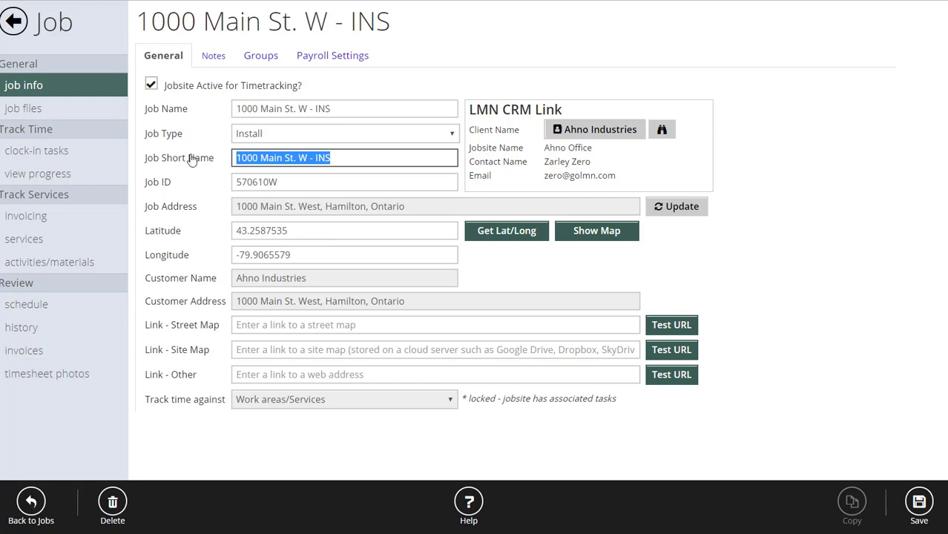
left_click(281, 135)
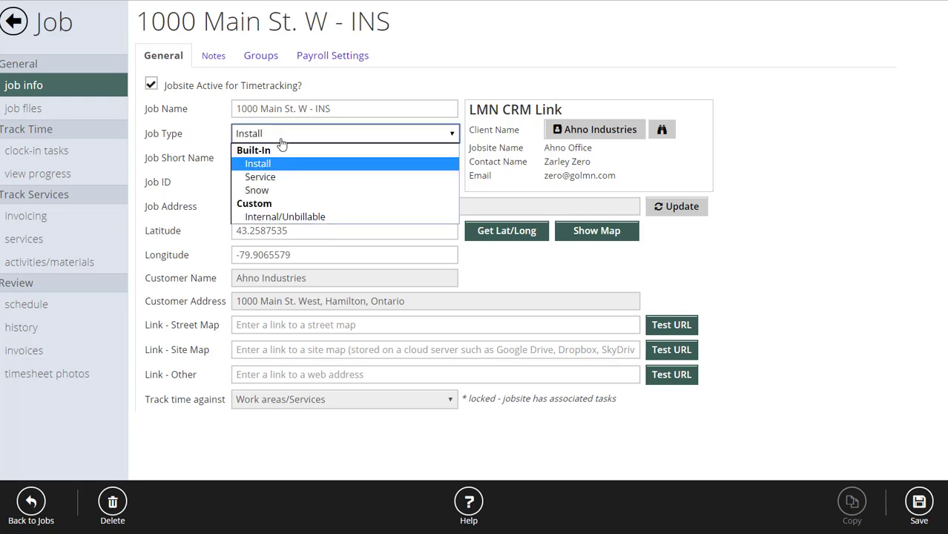
left_click(390, 98)
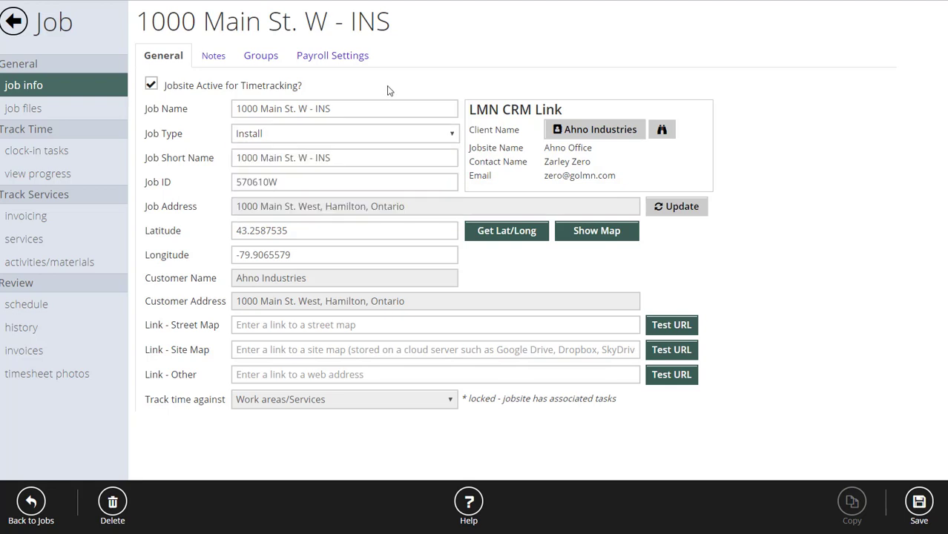
left_click(570, 131)
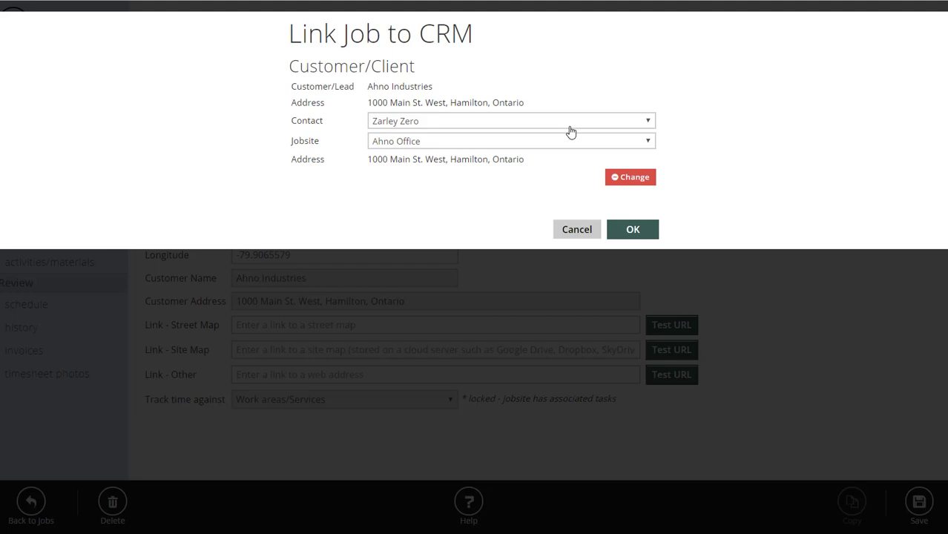
left_click(513, 121)
left_click(477, 190)
left_click(452, 144)
left_click(454, 156)
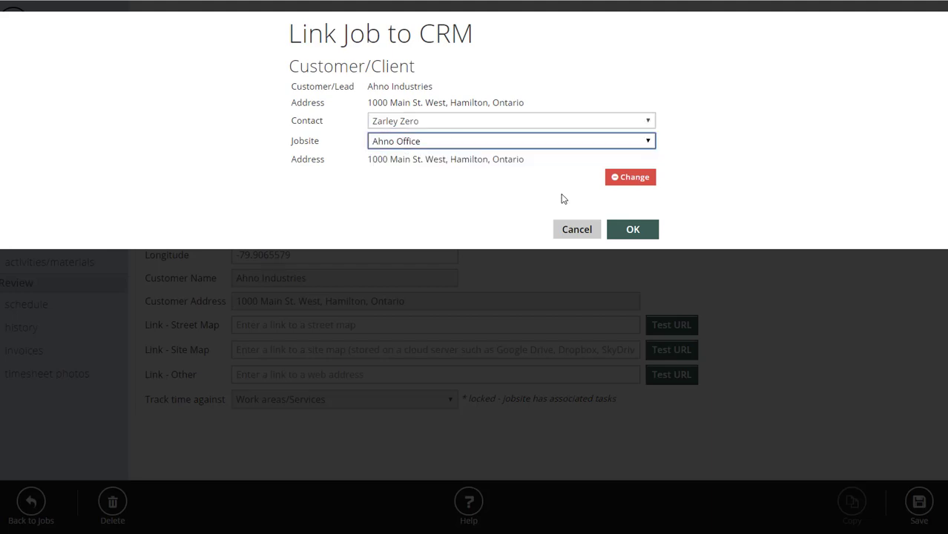
left_click(626, 179)
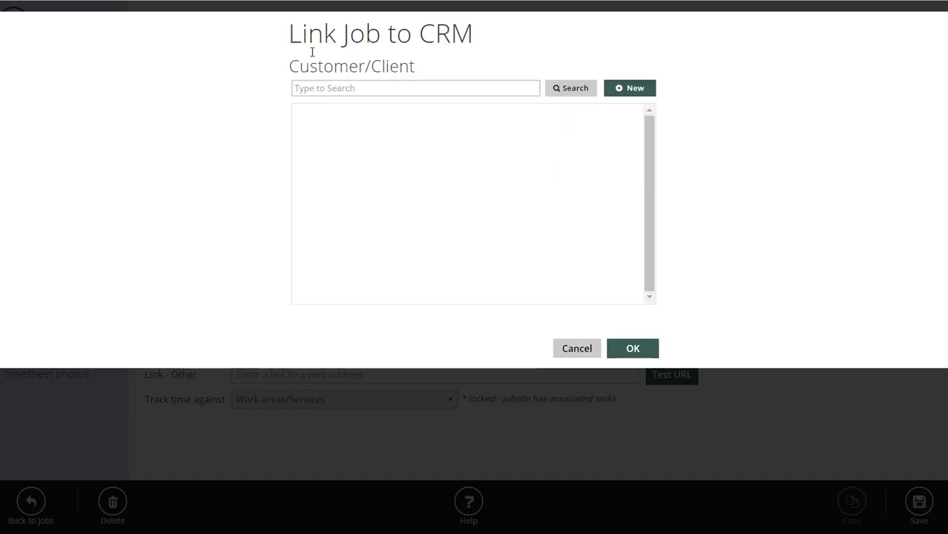
left_click(388, 87)
type("he")
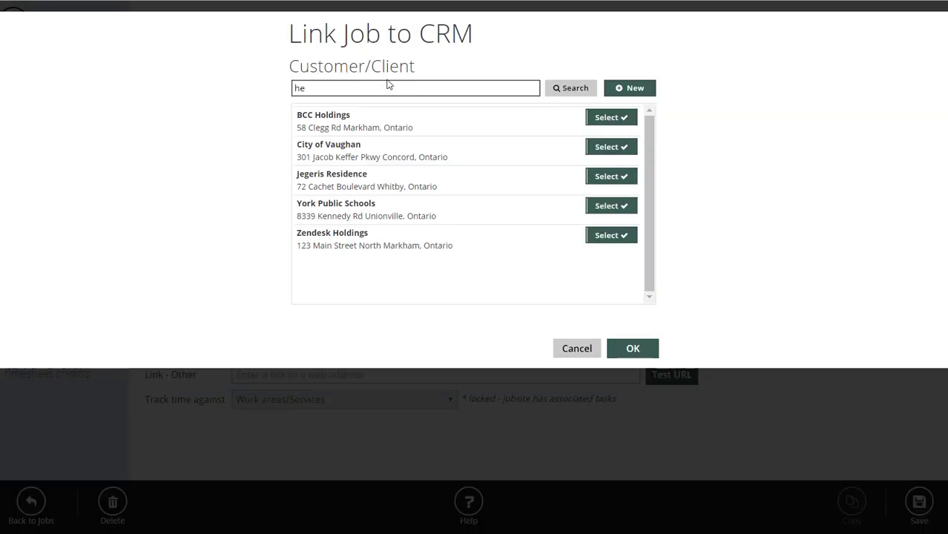
left_click(612, 177)
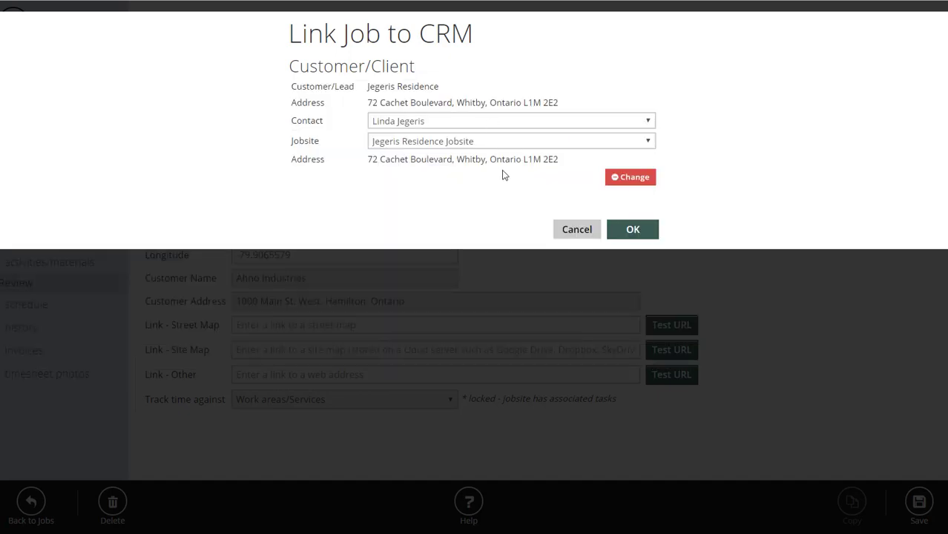
left_click(568, 231)
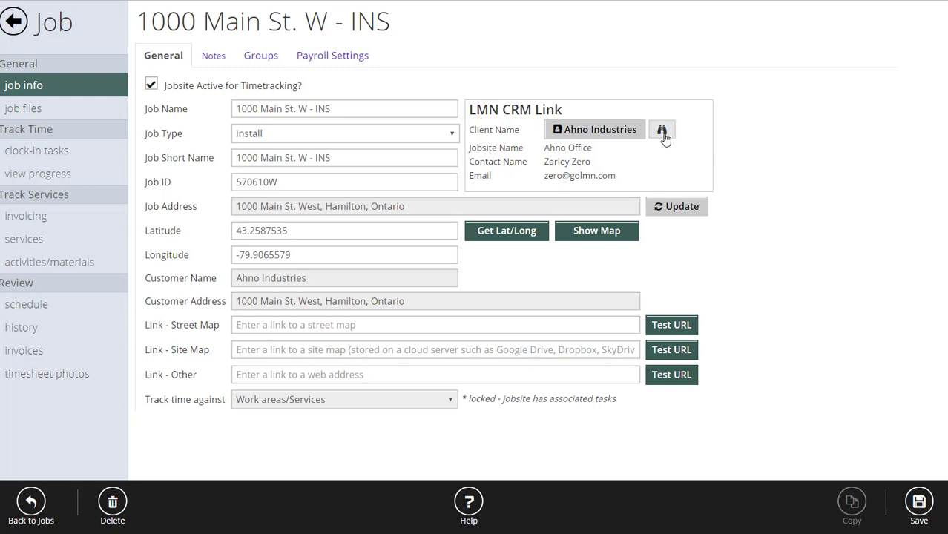
Open the CRM record of the job's linked client, Ahno Industries
left_click(664, 137)
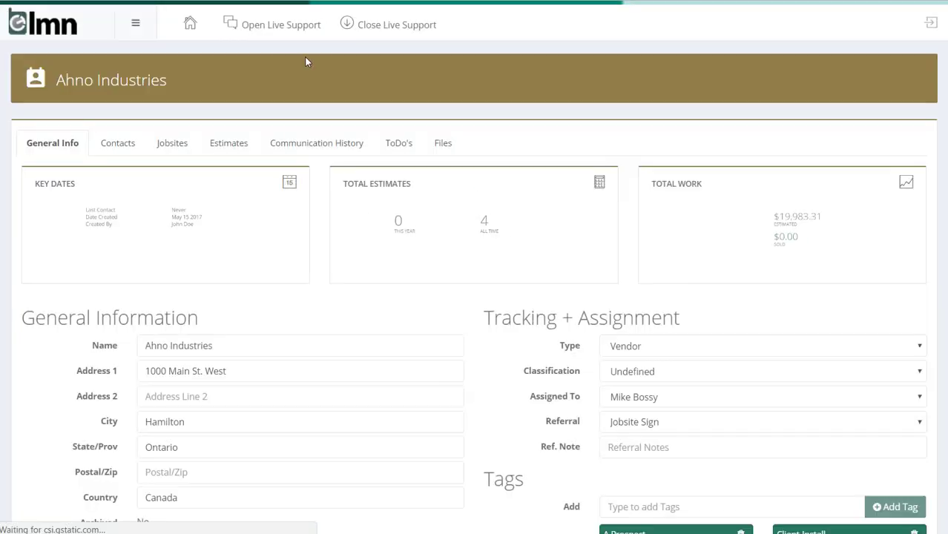
Review the linked client's CRM record, including its general information, files and communication history
scroll(279, 178, "down", 1)
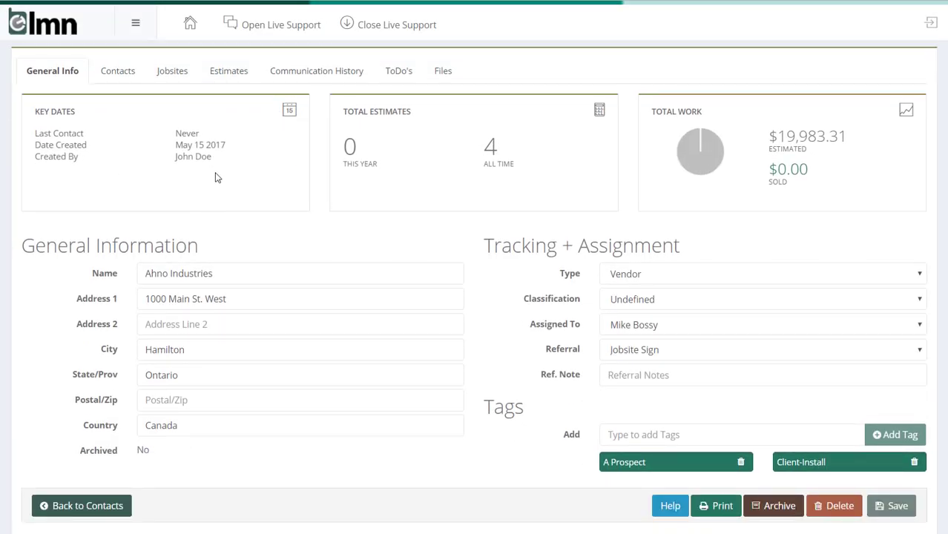
scroll(243, 372, "up", 1)
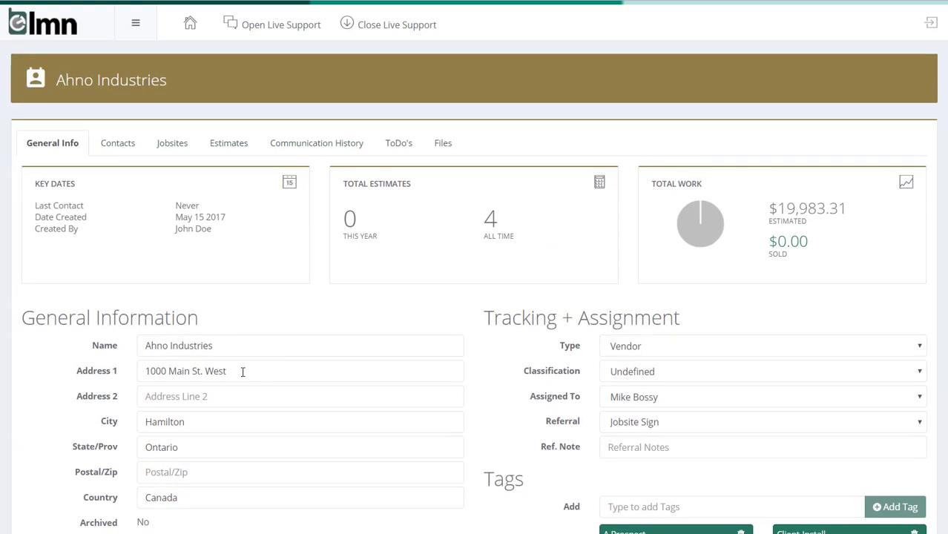
left_click(443, 146)
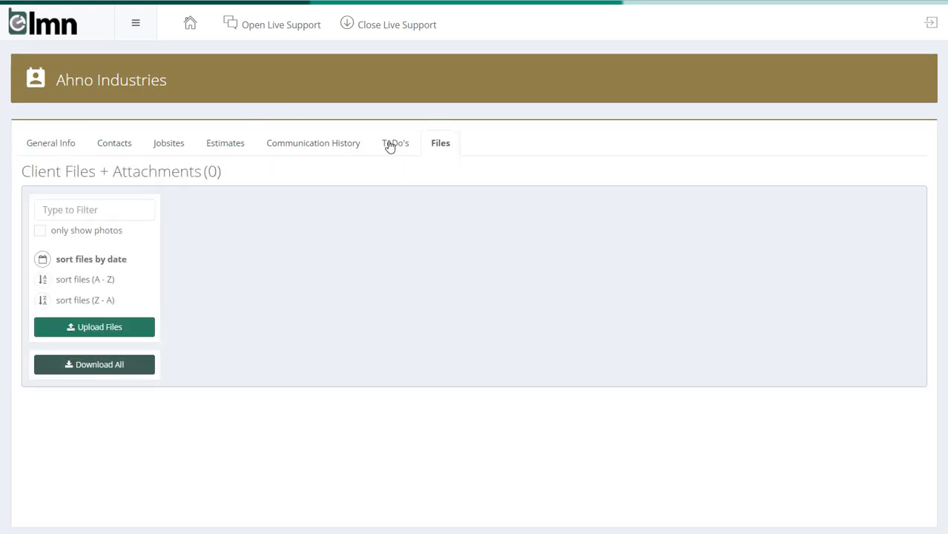
left_click(286, 147)
left_click(58, 145)
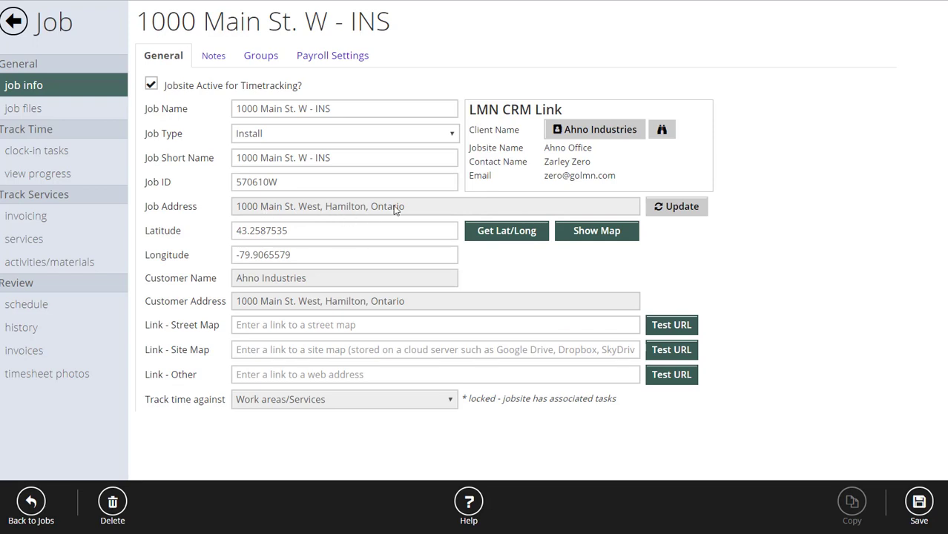
Examine the job's address, latitude and longitude in the general job info
left_click(319, 232)
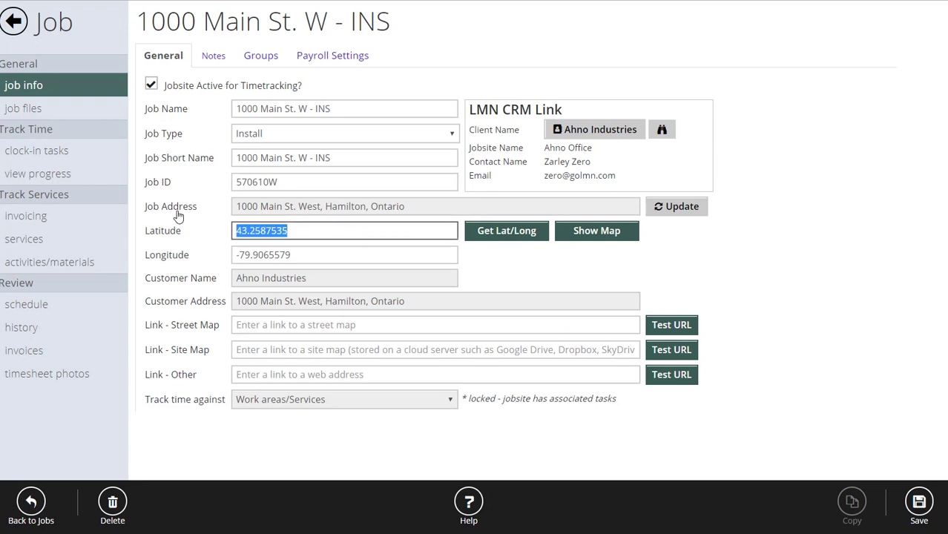
left_click(303, 254)
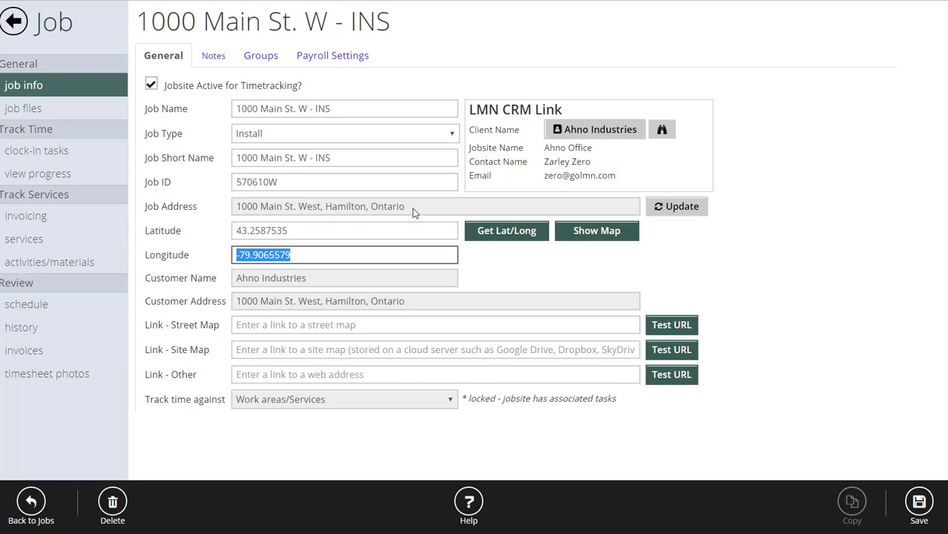
left_click_drag(410, 210, 224, 211)
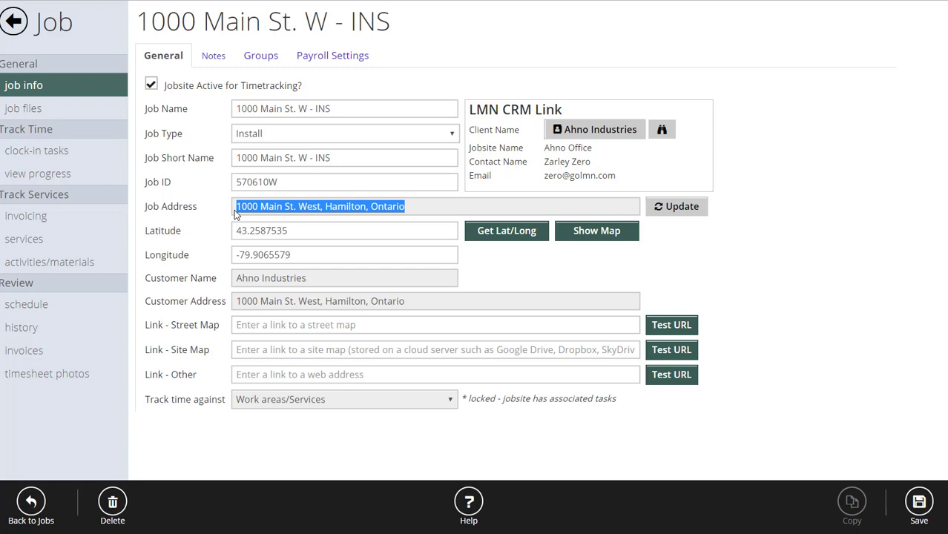
left_click(312, 235)
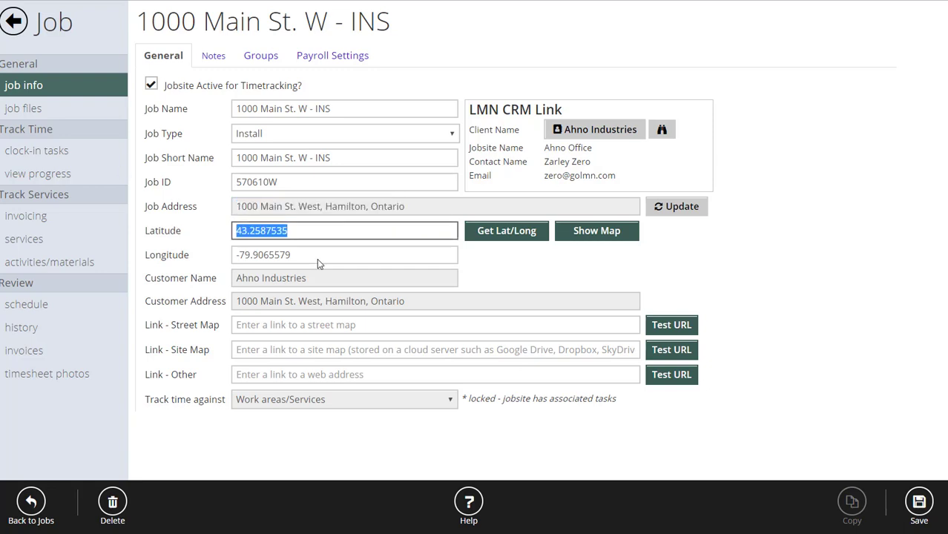
left_click(317, 256)
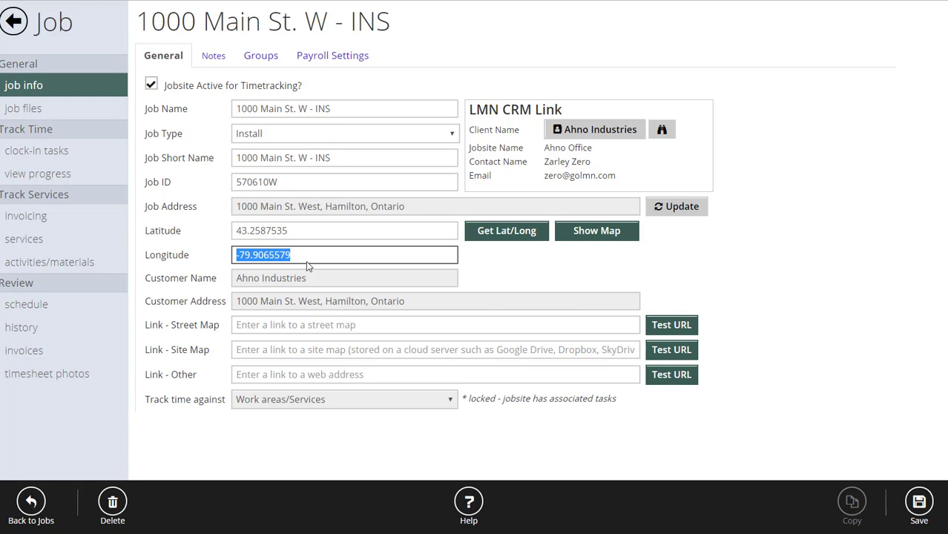
Look at the job's internal notes and add the job to the All Install group
left_click(195, 53)
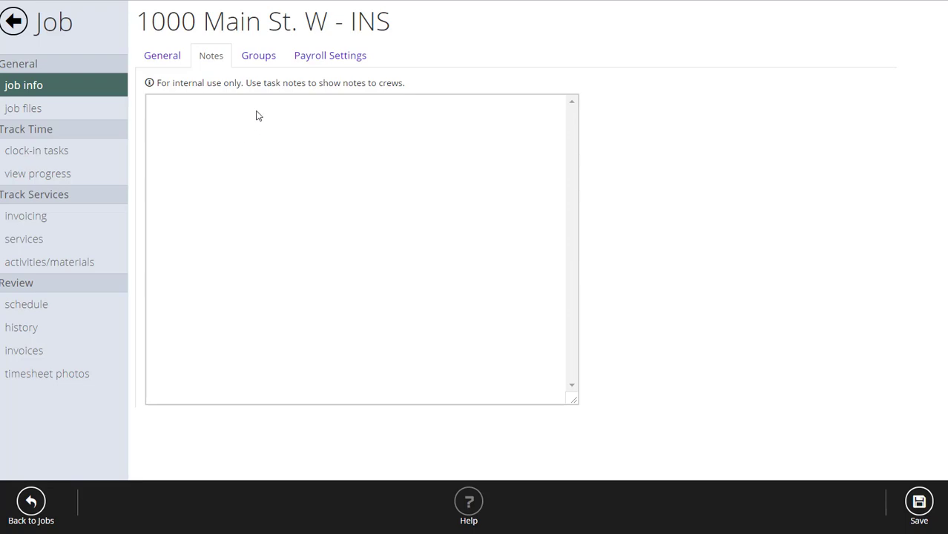
left_click(259, 58)
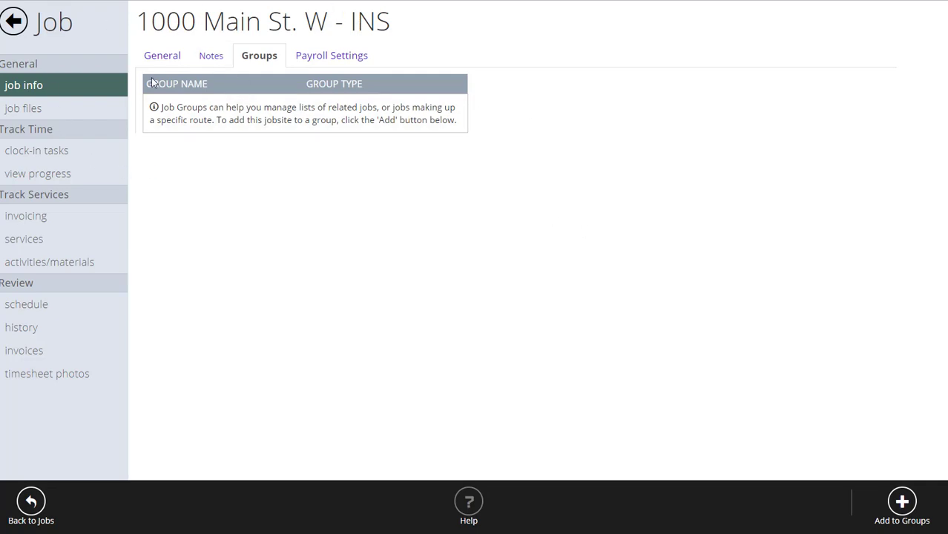
left_click(902, 502)
left_click(249, 116)
left_click(709, 387)
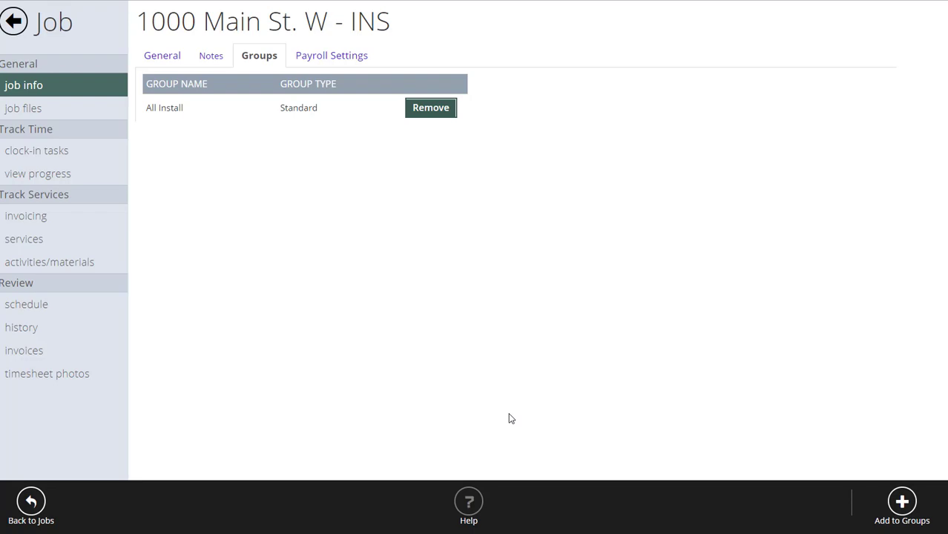
Override the job's payroll items with Prevailing Wage for hourly wages and Prevailing Wage OT for overtime
left_click(335, 55)
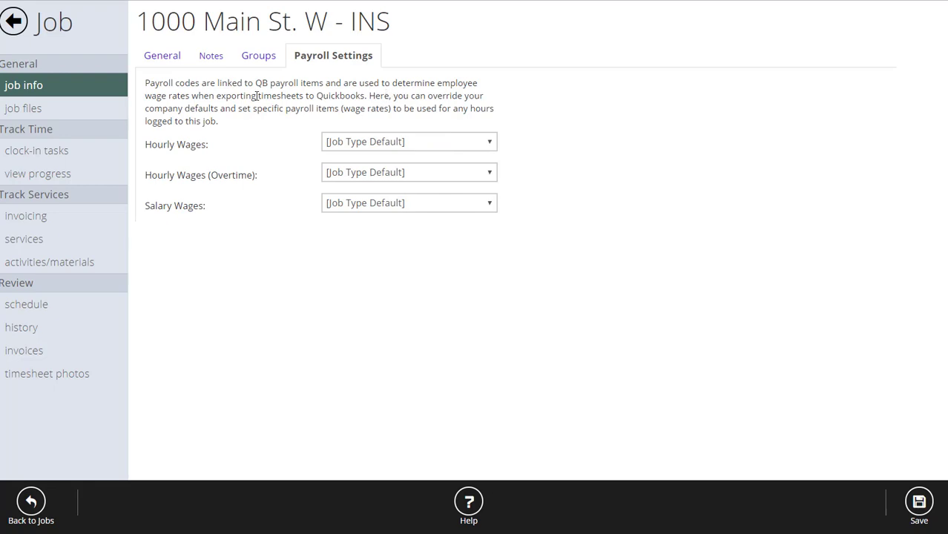
left_click(379, 145)
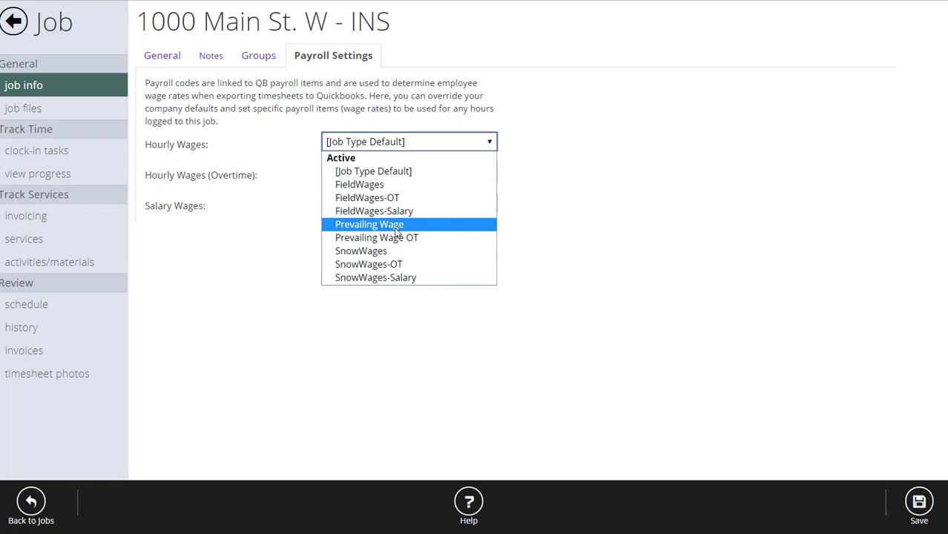
left_click(593, 235)
left_click(384, 142)
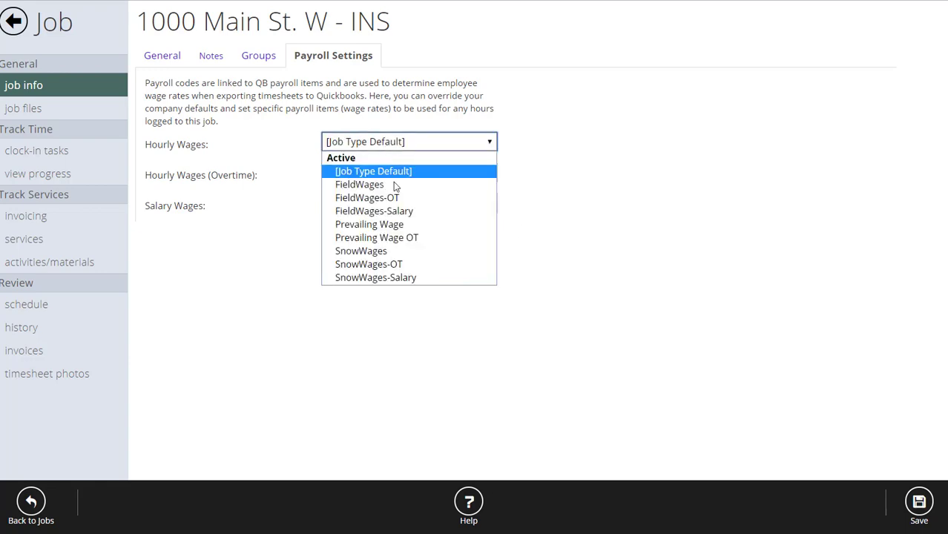
left_click(382, 232)
left_click(393, 171)
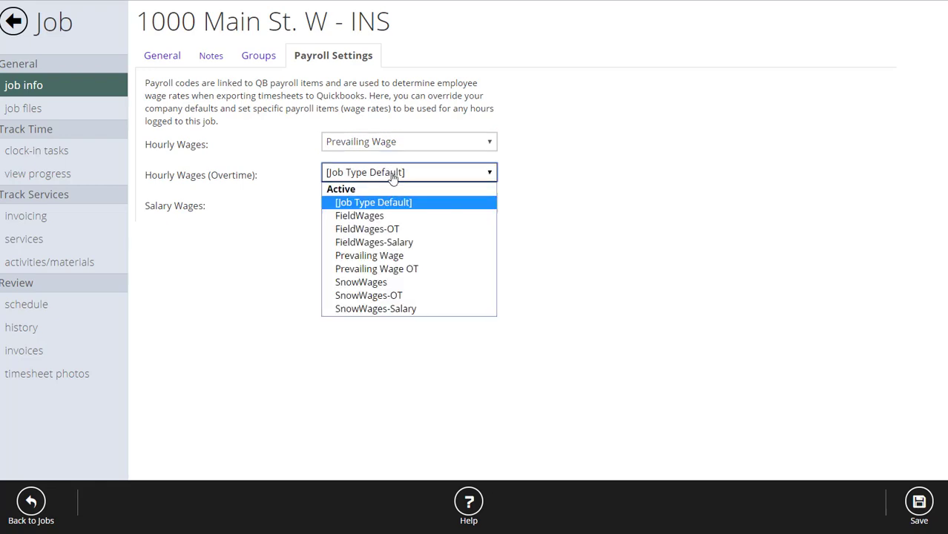
left_click(397, 270)
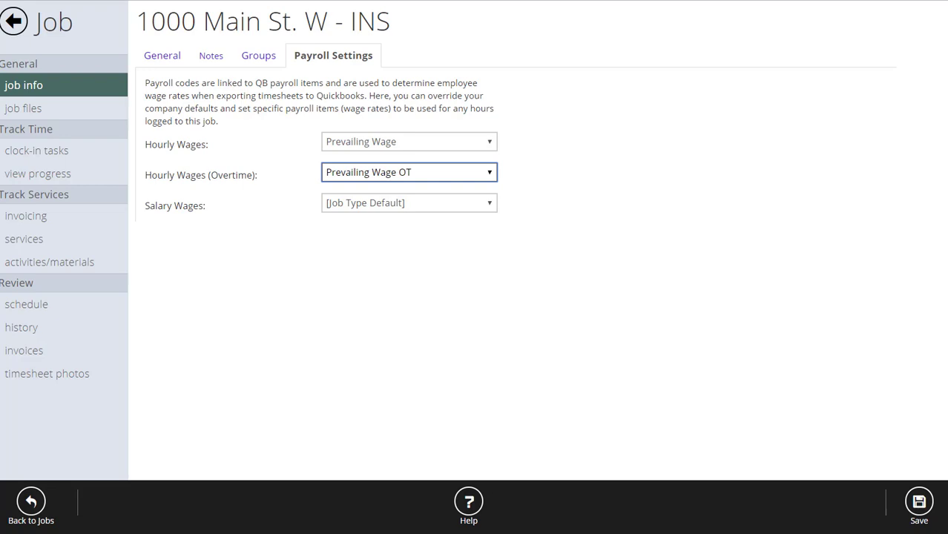
Try FieldWages for hourly wages, and reset both the hourly and overtime payroll items to [Job Type Default]
left_click(401, 147)
left_click(392, 186)
left_click(387, 178)
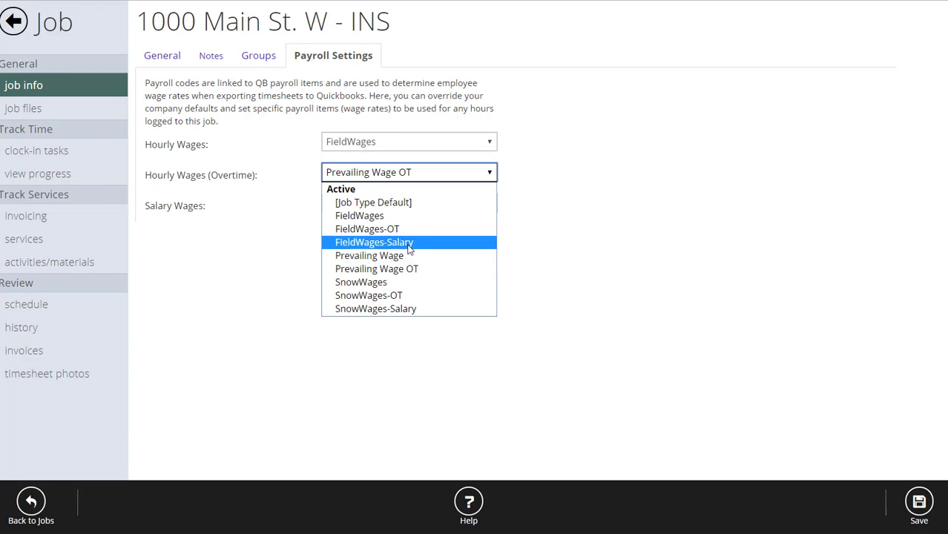
left_click(388, 202)
left_click(387, 144)
left_click(387, 169)
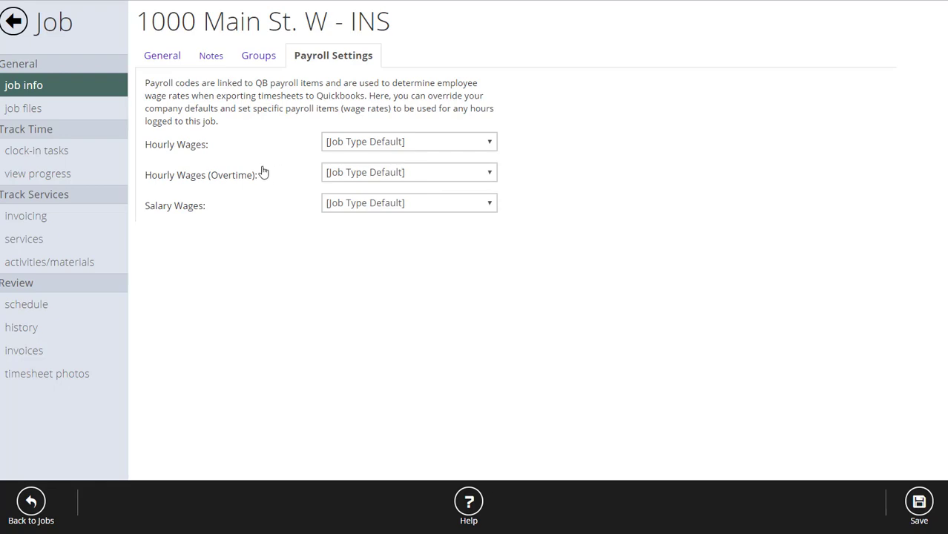
Upload ExampleSnowMap.jpg and the TTC Pape PDF from the landscape pictures folder to the job files
left_click(30, 111)
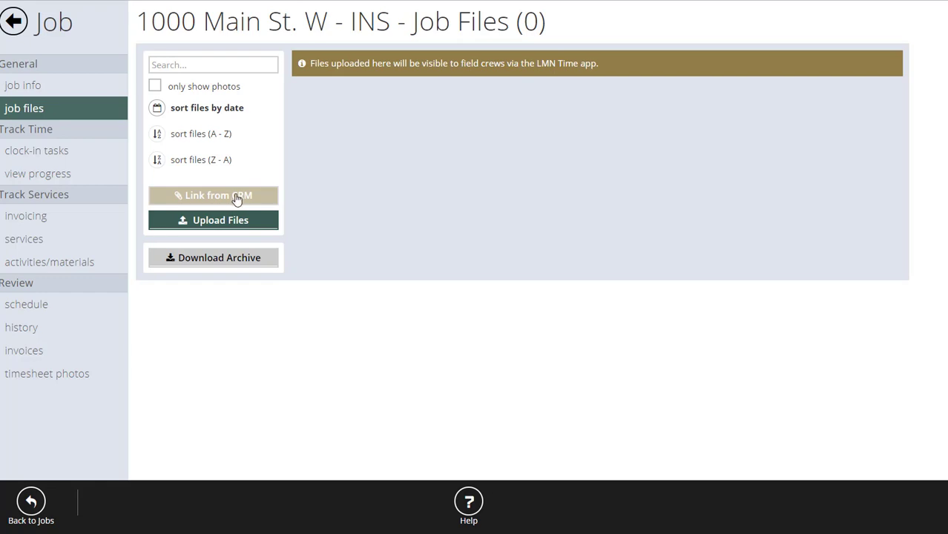
left_click(218, 229)
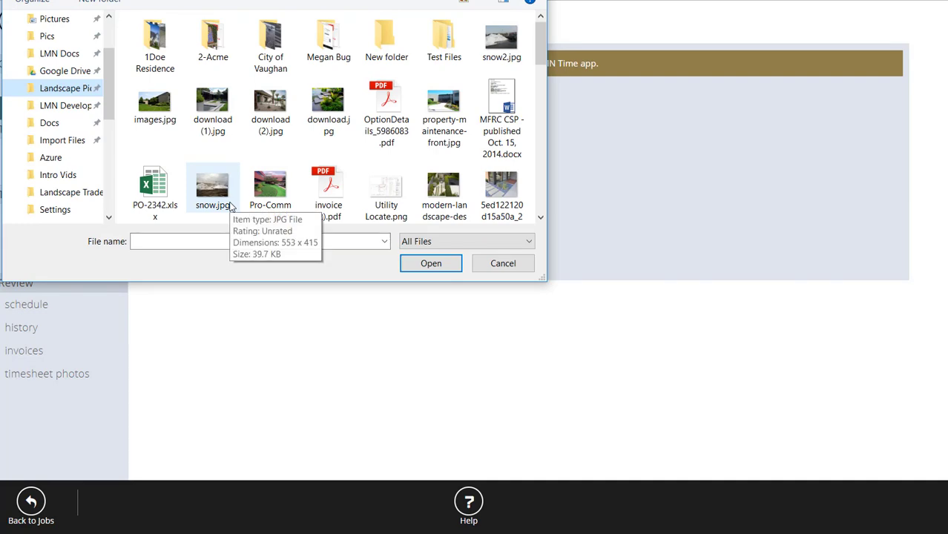
scroll(231, 207, "down", 3)
scroll(230, 206, "down", 3)
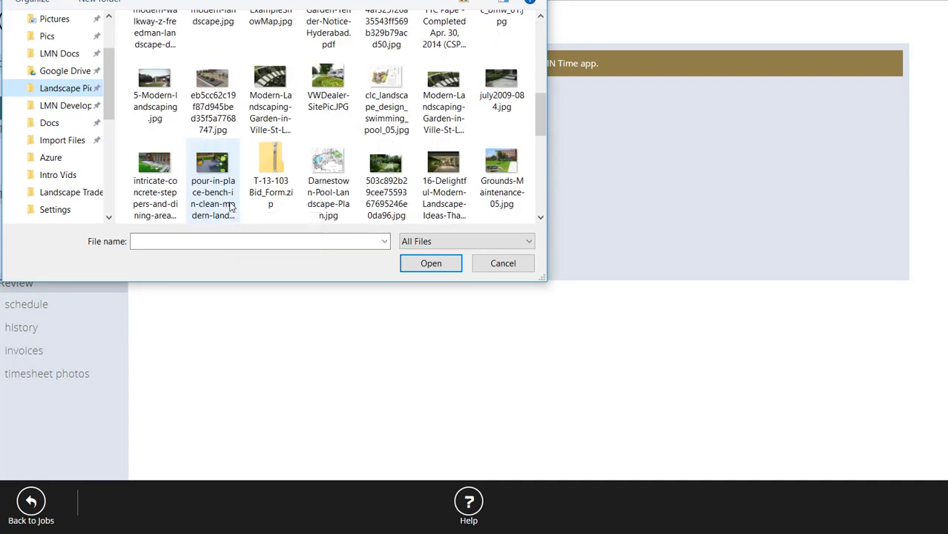
scroll(244, 185, "up", 1)
left_click(268, 53)
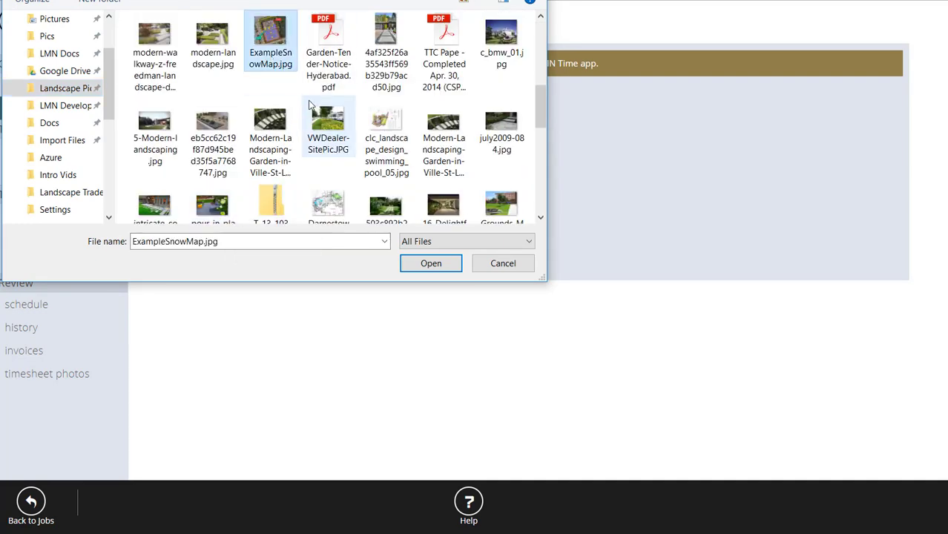
left_click(455, 76, "ctrl")
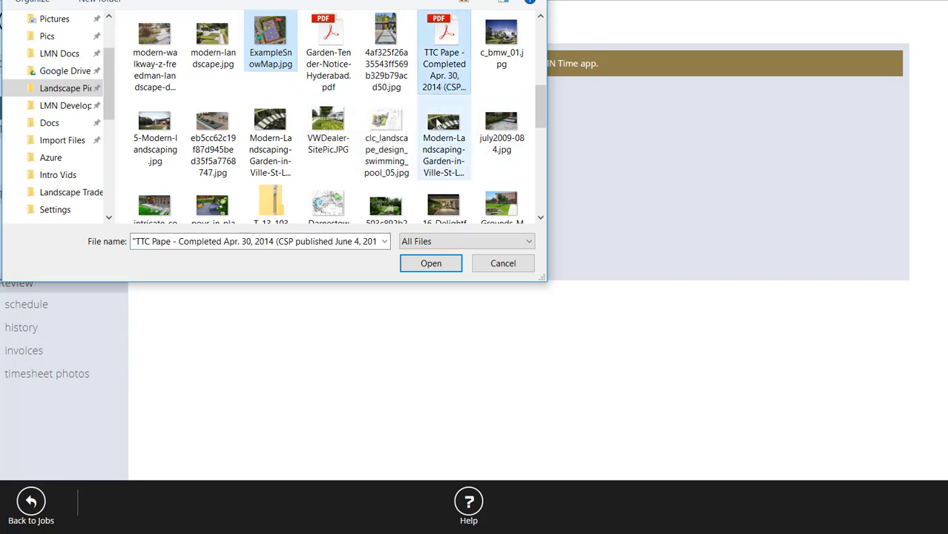
left_click(433, 266)
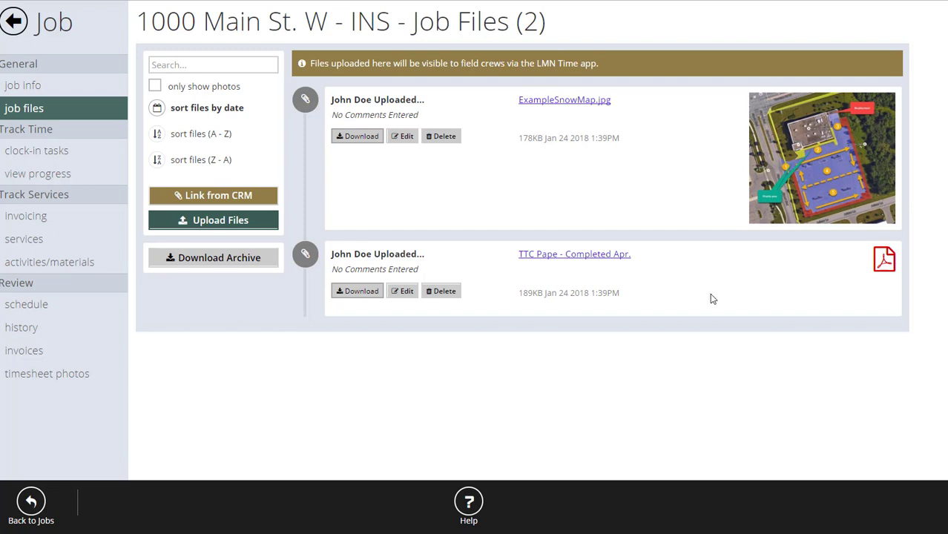
Start a new clock-in task named "Install" for the job with the cost code 100 Installation
left_click(14, 152)
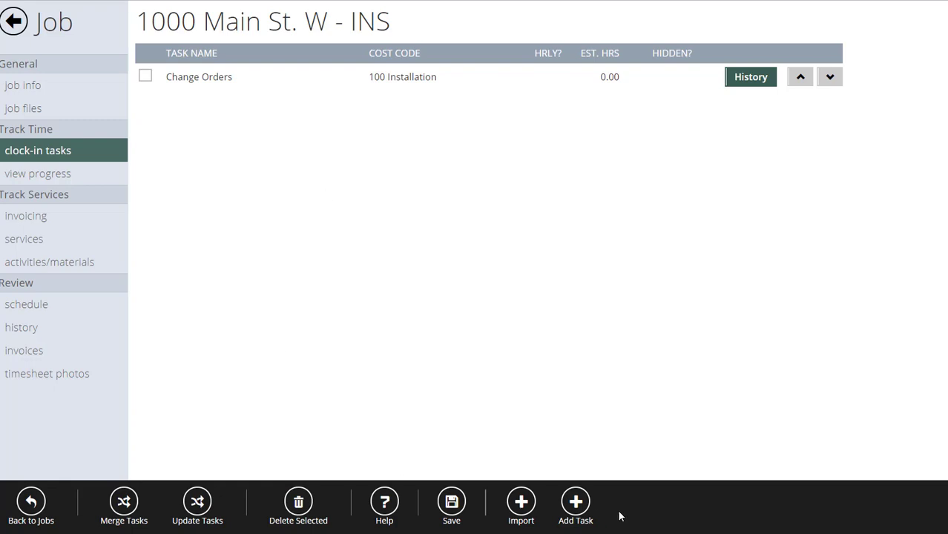
left_click(575, 501)
left_click(469, 82)
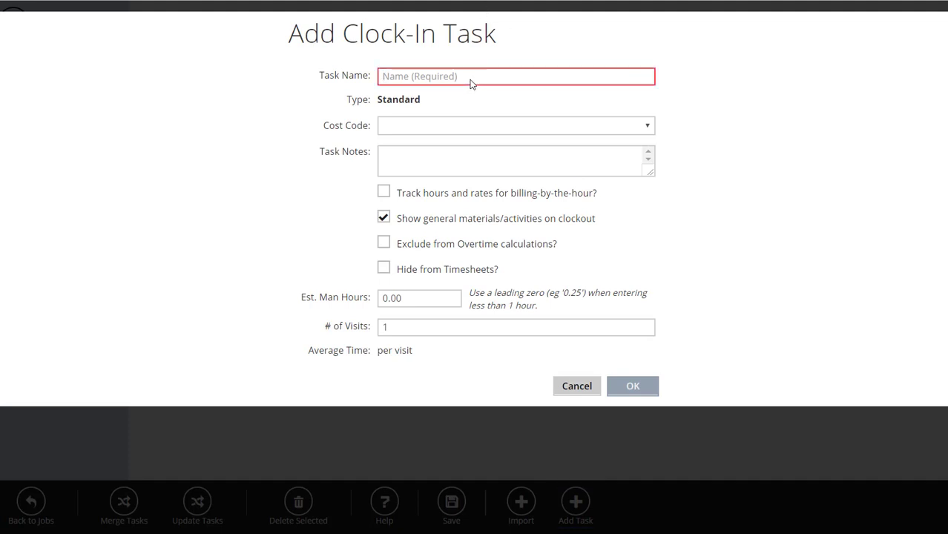
type("Install")
left_click(623, 113)
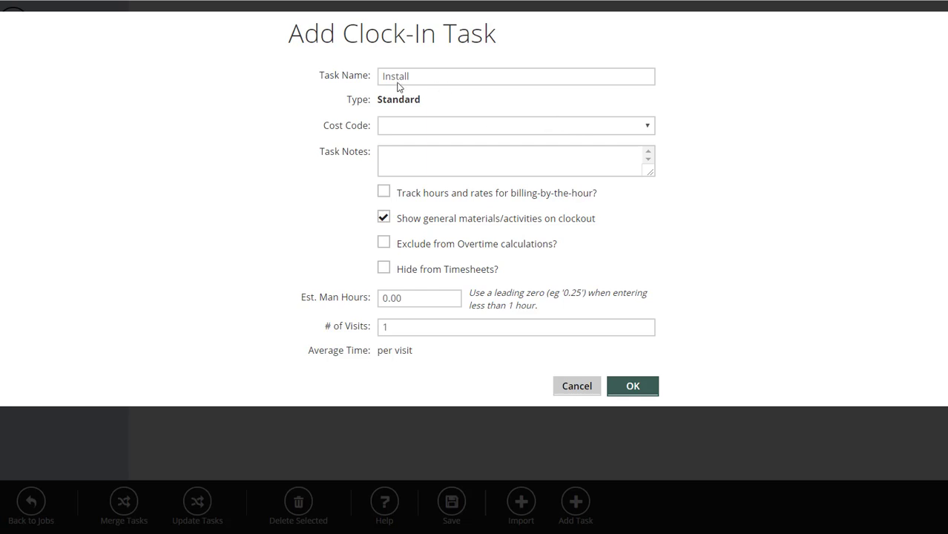
left_click(384, 125)
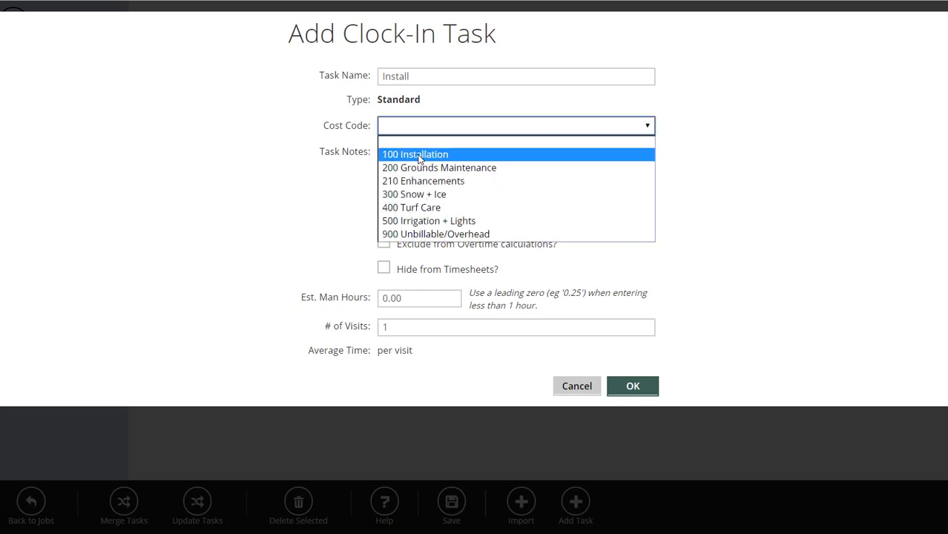
left_click(424, 155)
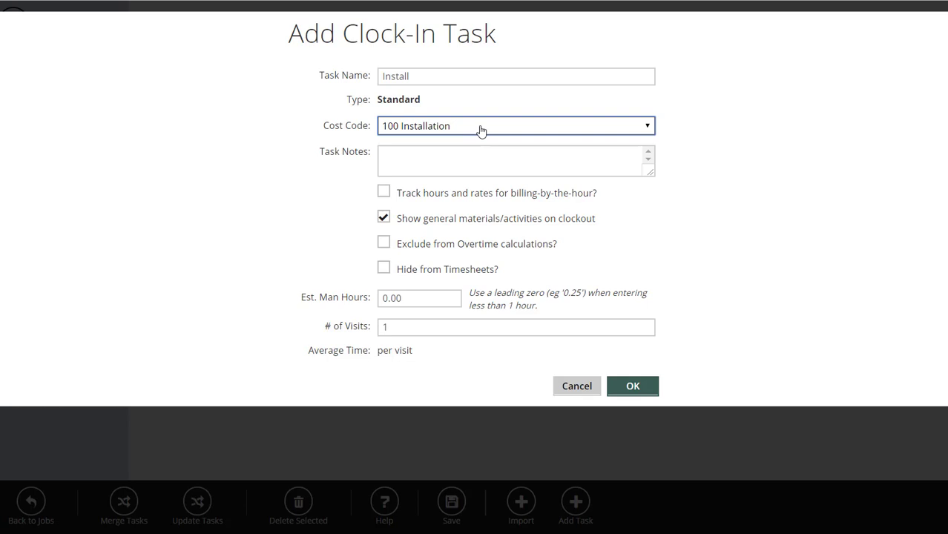
Enlarge the task notes area and enter the note "Don't forget to lock the fence when you leave"
double_click(470, 83)
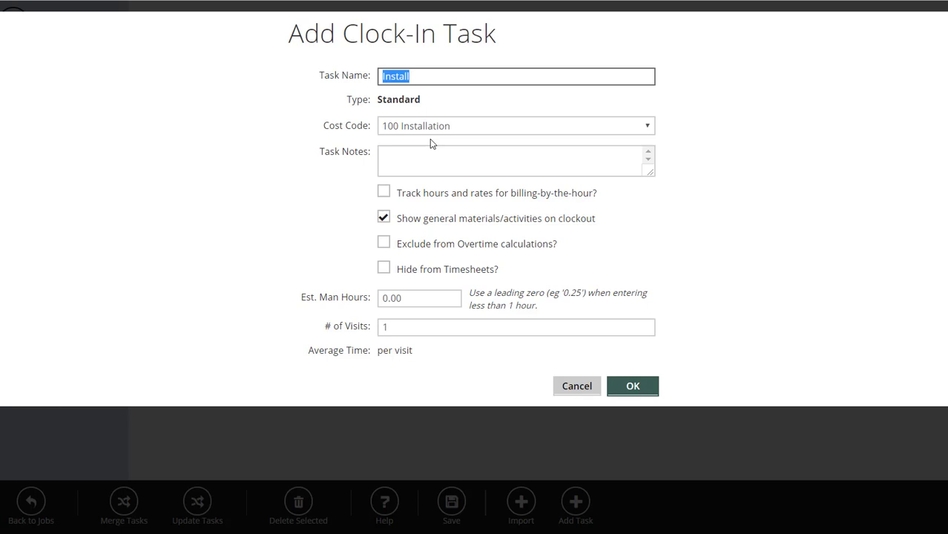
left_click_drag(650, 173, 655, 215)
left_click(501, 186)
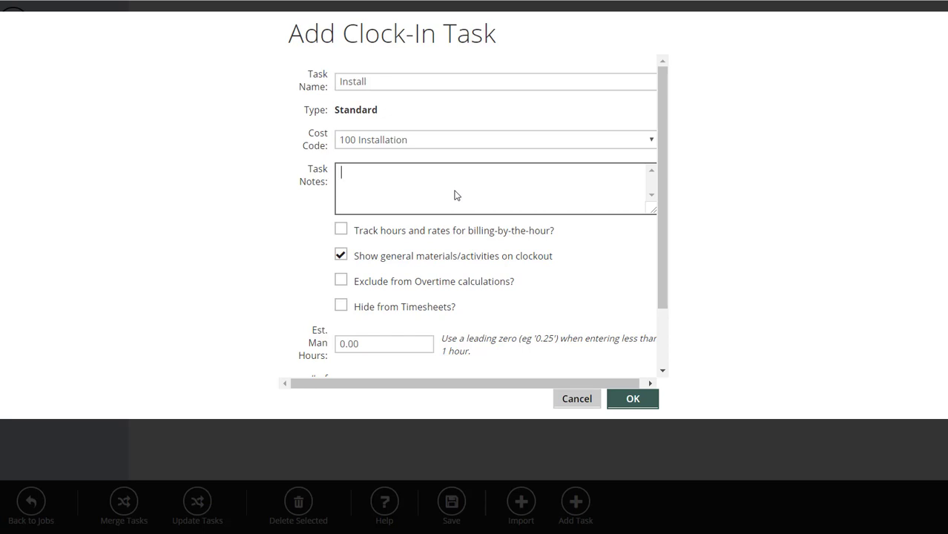
type("Don't forget to lock the fence when you leave")
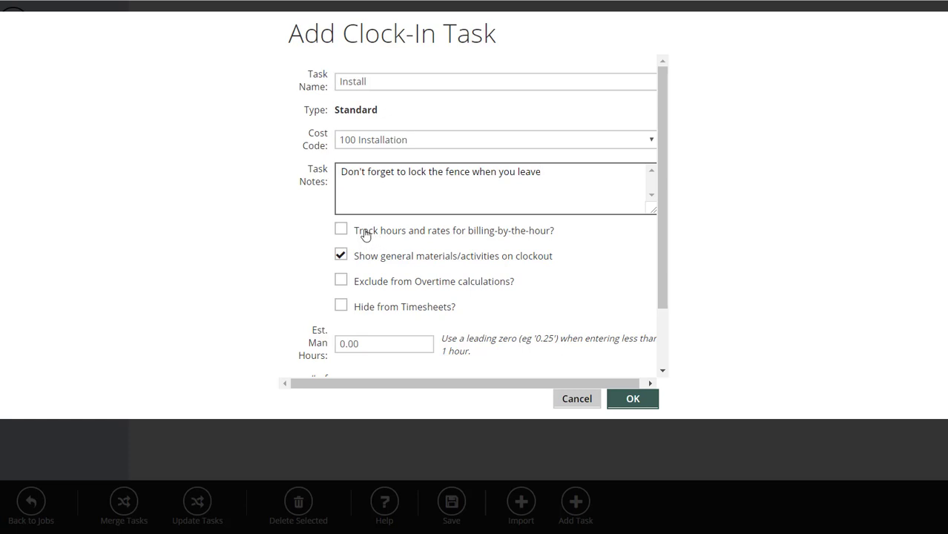
Switch the task's billing-by-the-hour tracking on and off again, and toggle the general materials/activities on clockout option
left_click(339, 230)
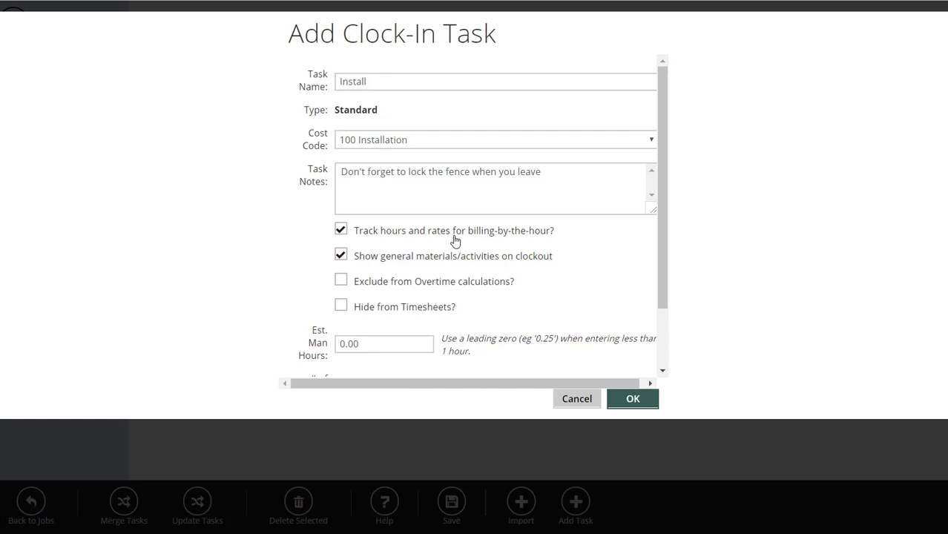
left_click(341, 230)
left_click(338, 256)
left_click(343, 255)
left_click(339, 258)
left_click(340, 256)
left_click_drag(474, 383, 480, 384)
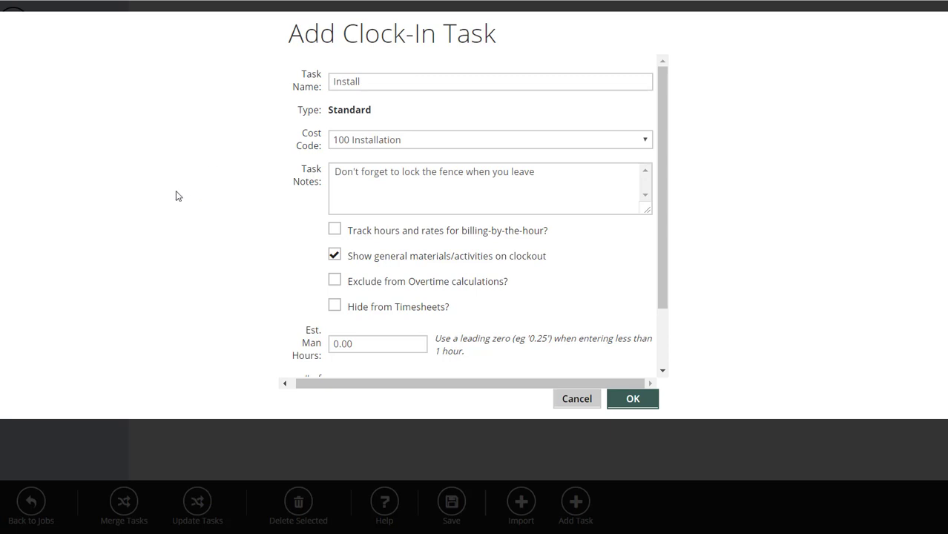
Switch the task's overtime exclusion on and off again, and set the task to be hidden from timesheets
left_click(334, 281)
left_click(334, 282)
left_click(334, 307)
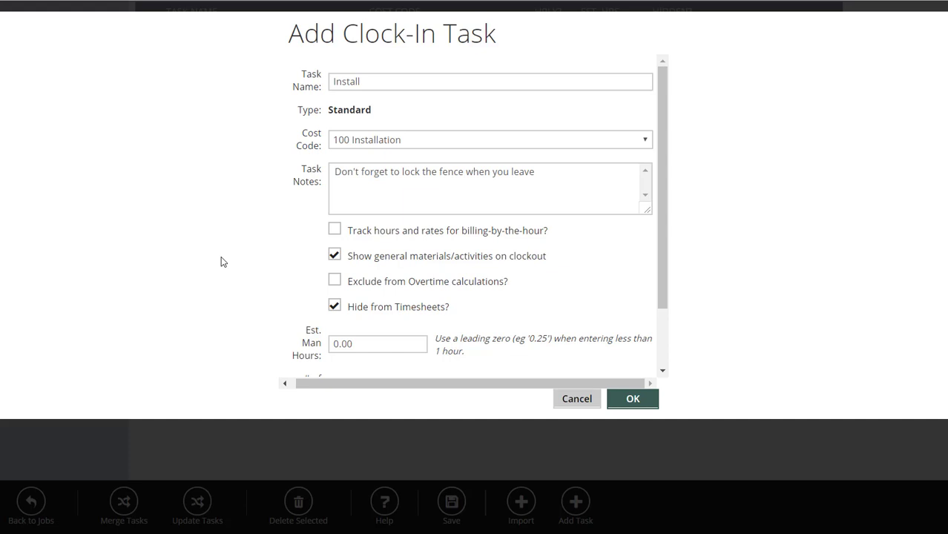
Set the Install task's estimated man hours to 100
scroll(334, 282, "down", 2)
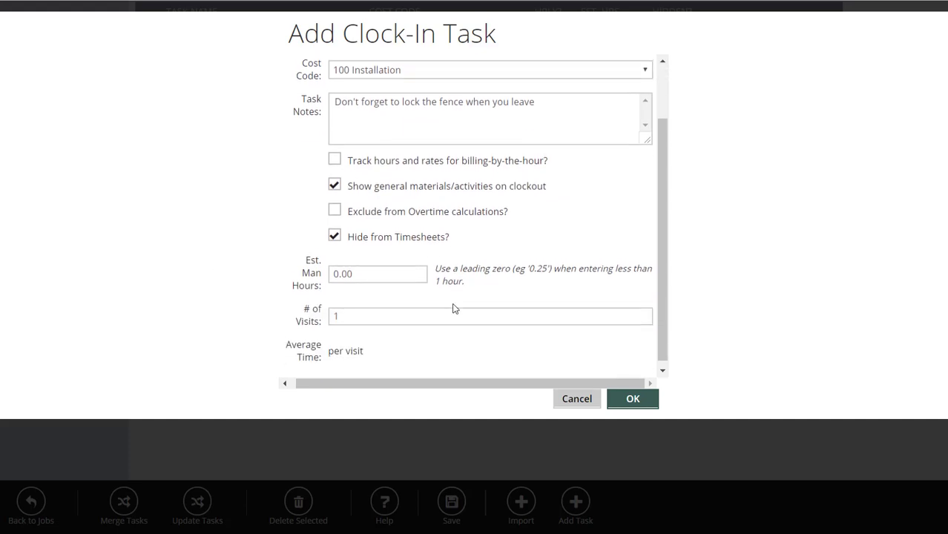
left_click(364, 267)
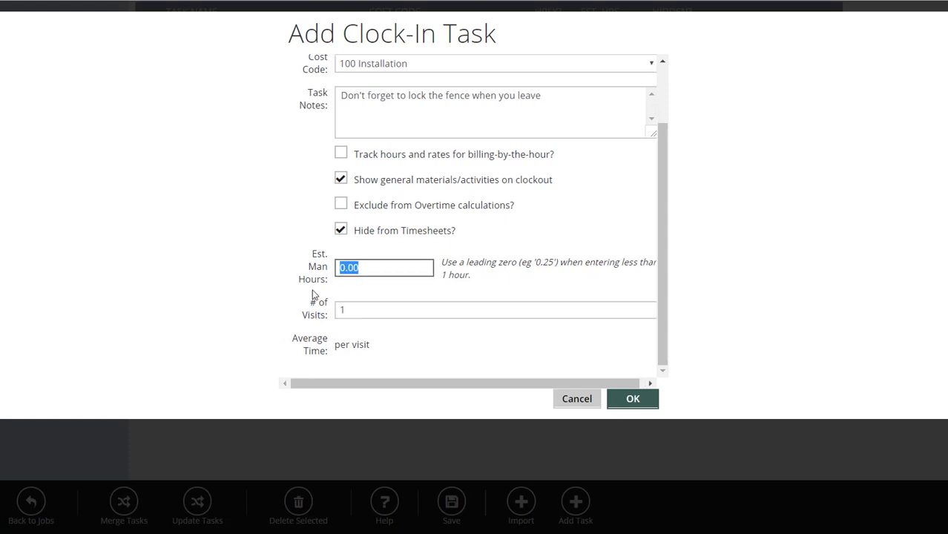
type("1000")
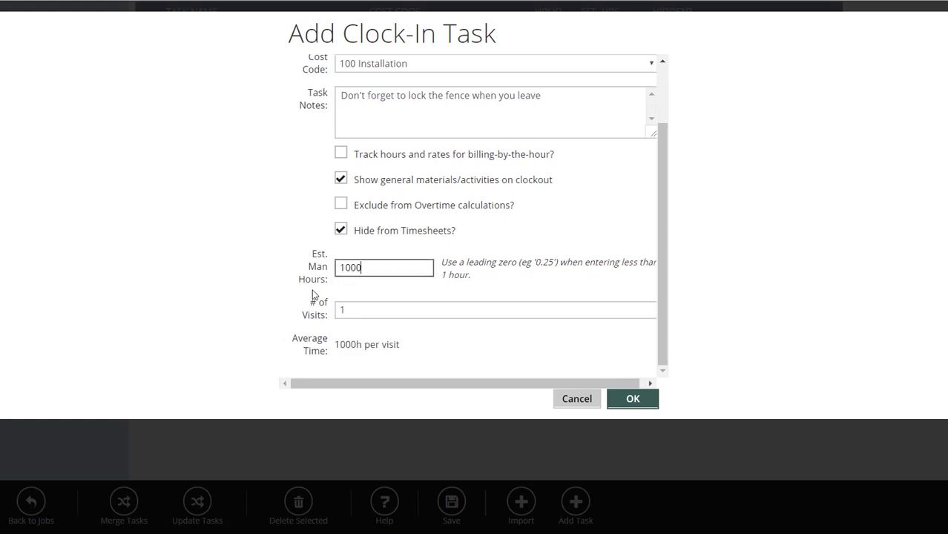
key("BackSpace")
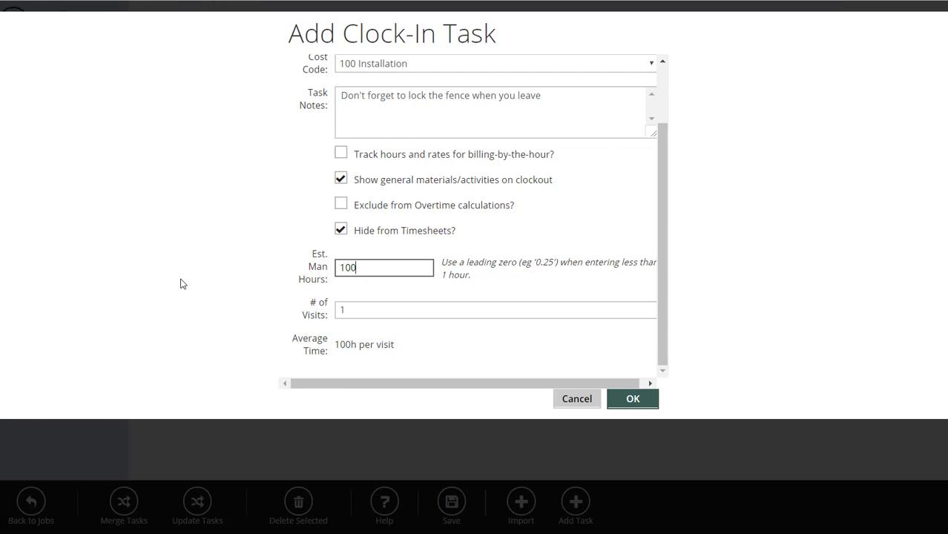
Set the Install task's number of visits to 38 to get an average time per visit
left_click(410, 310)
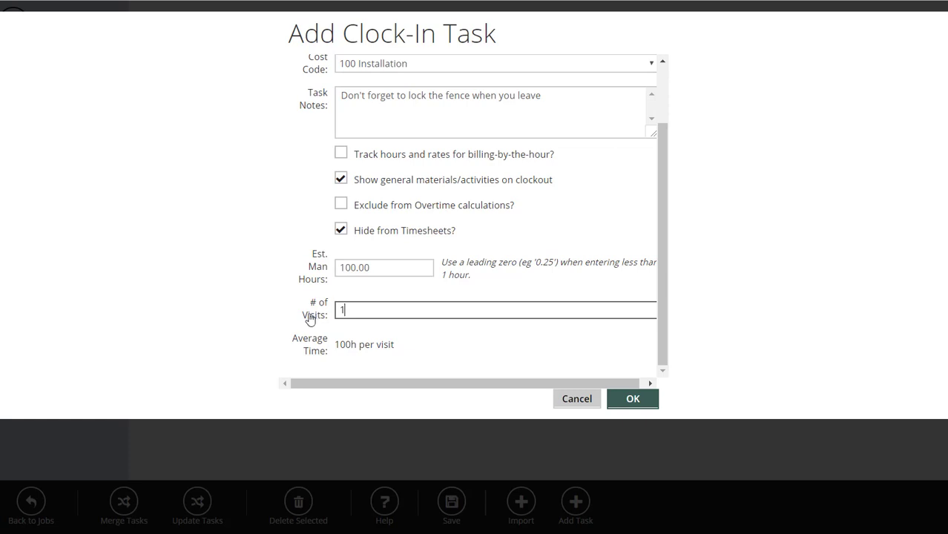
double_click(375, 311)
type("38")
left_click(230, 251)
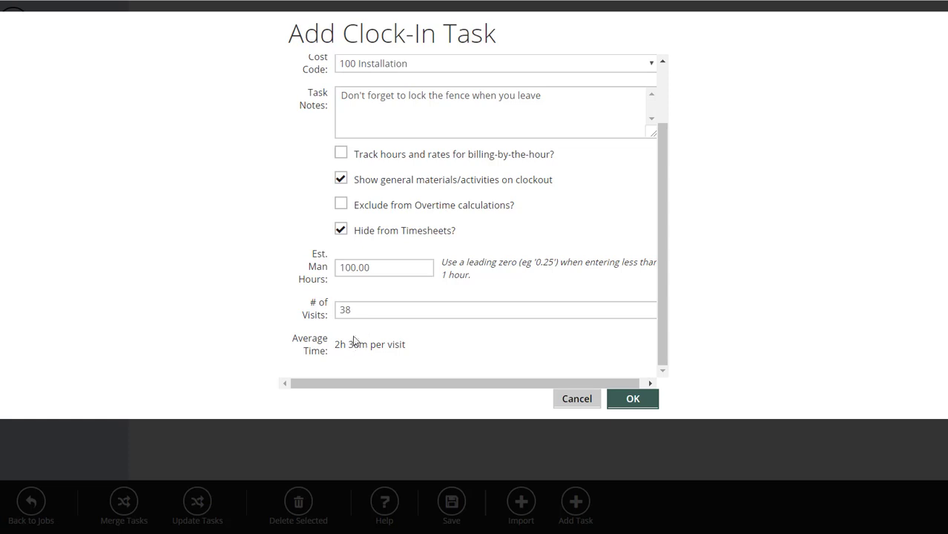
Set the number of visits to 1 and save the Install clock-in task
left_click(367, 313)
type("1")
left_click(631, 398)
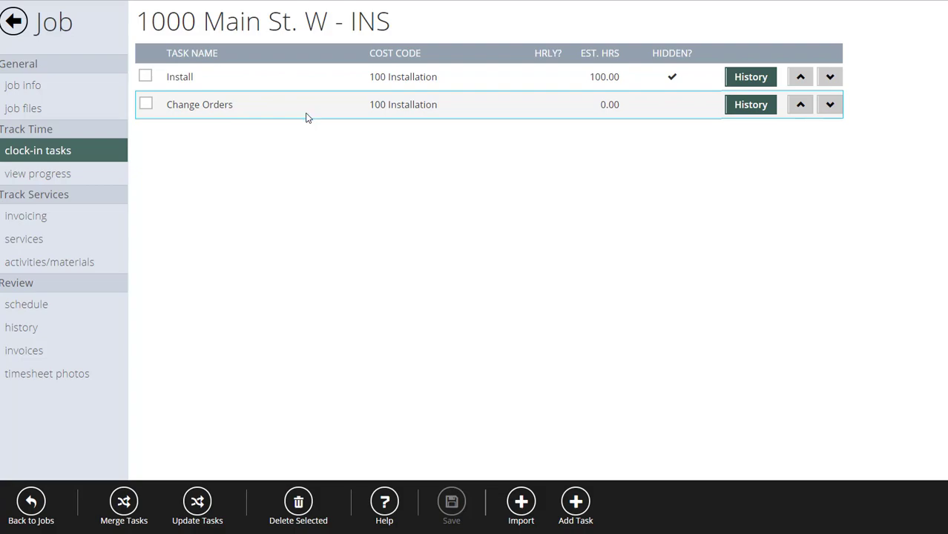
Leave the job and look at the default tasks defined for each jobsite type in the settings
left_click(13, 22)
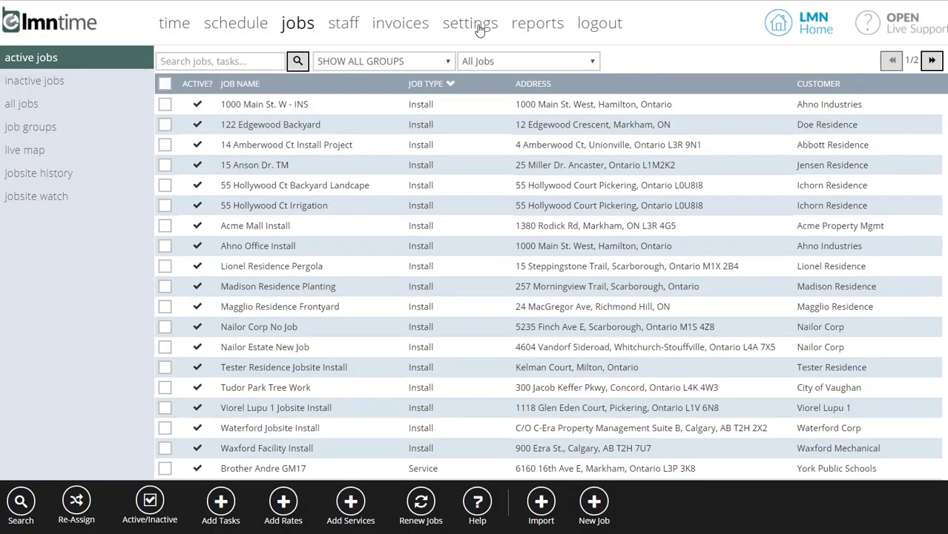
left_click(480, 26)
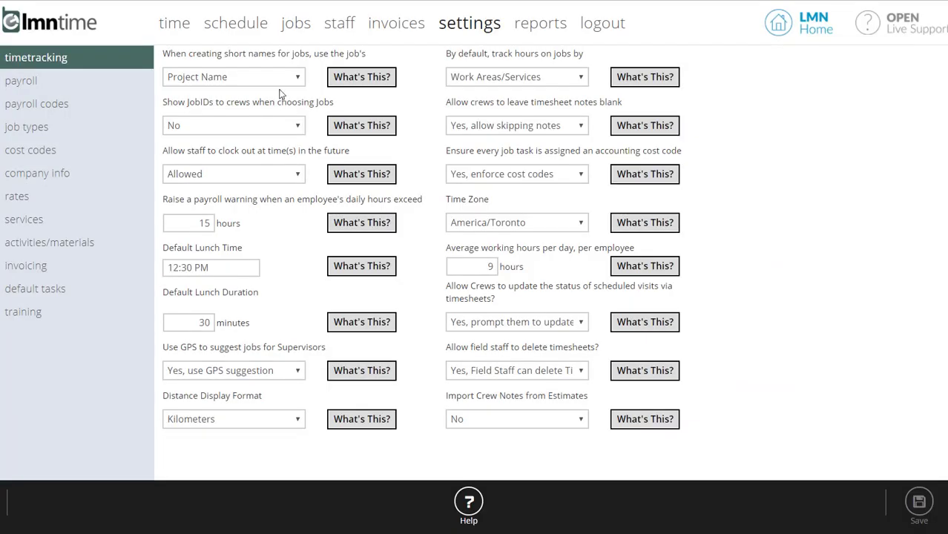
left_click(33, 292)
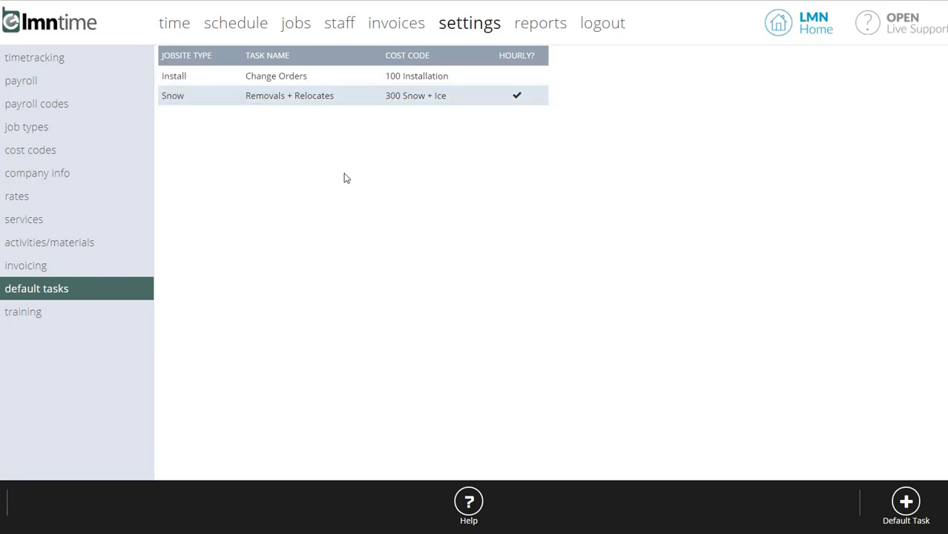
Reopen the new Ahno Industries install job and review its clock-in tasks and progress
left_click(296, 23)
left_click(284, 106)
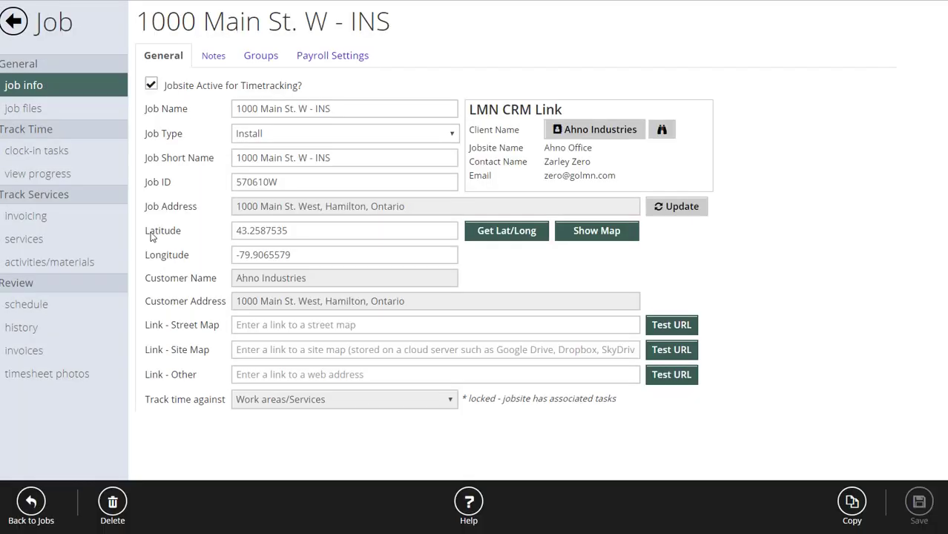
left_click(51, 152)
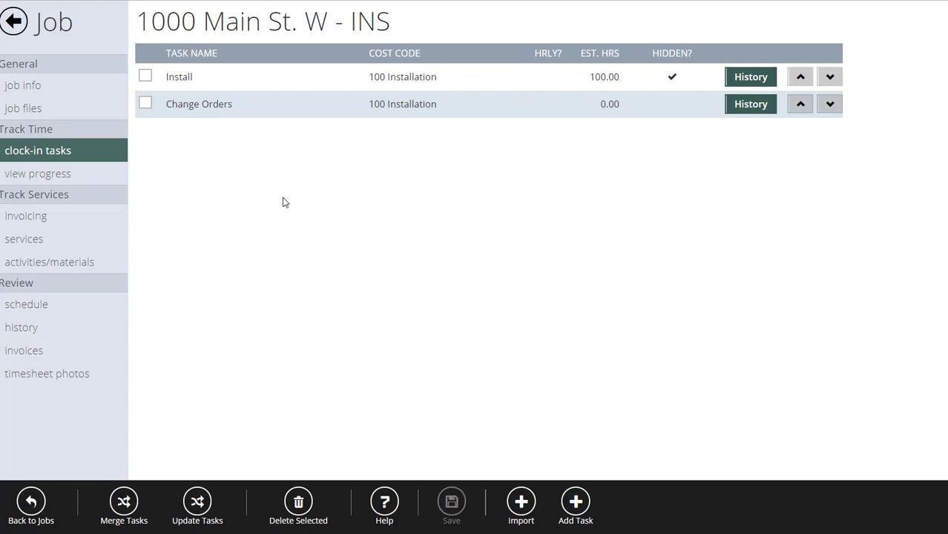
left_click(186, 76)
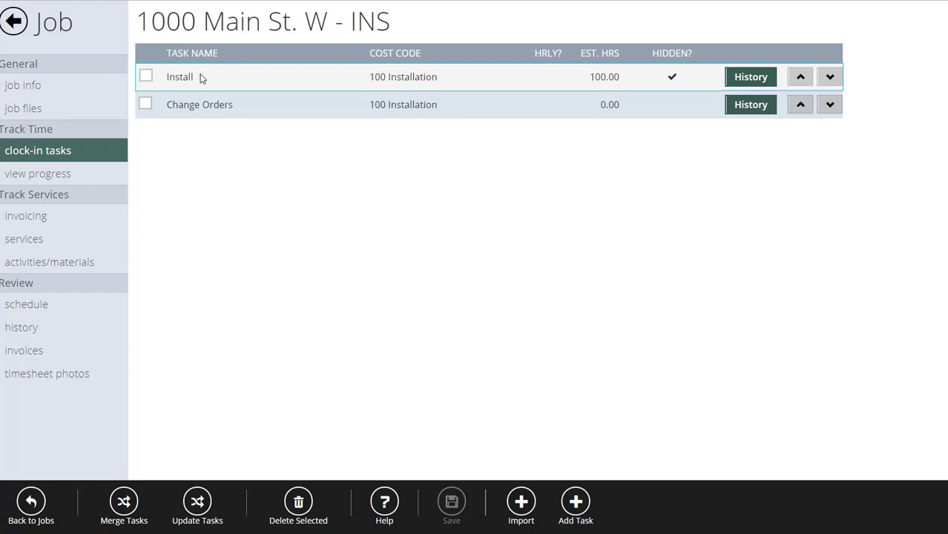
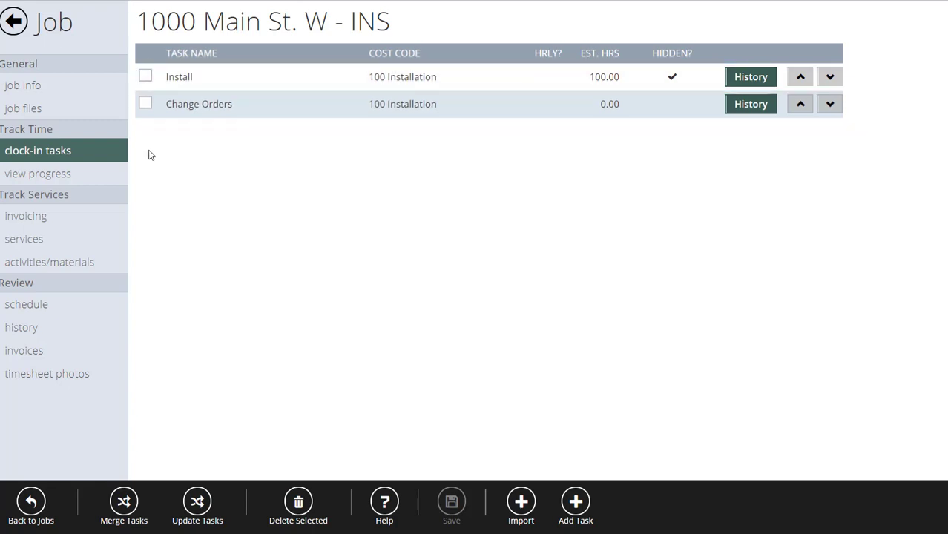
left_click(168, 77)
left_click(31, 176)
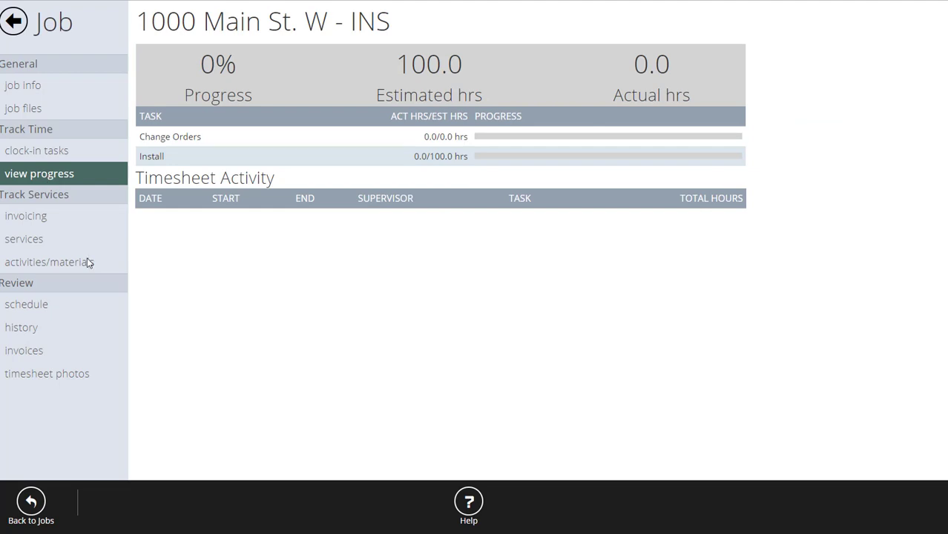
Open the active install job whose name ends in "TM" and examine the Front Hardscaping task's actual hours in its progress view
left_click(30, 510)
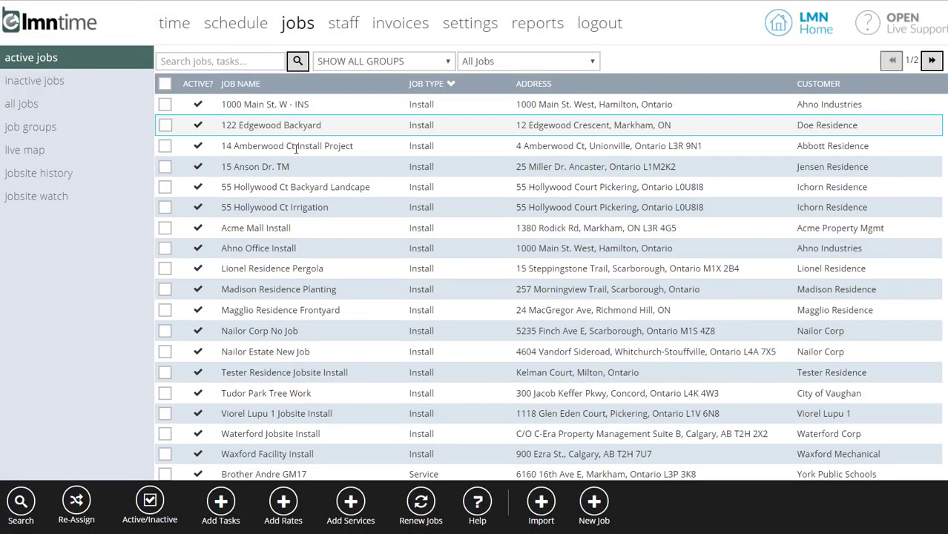
left_click(287, 169)
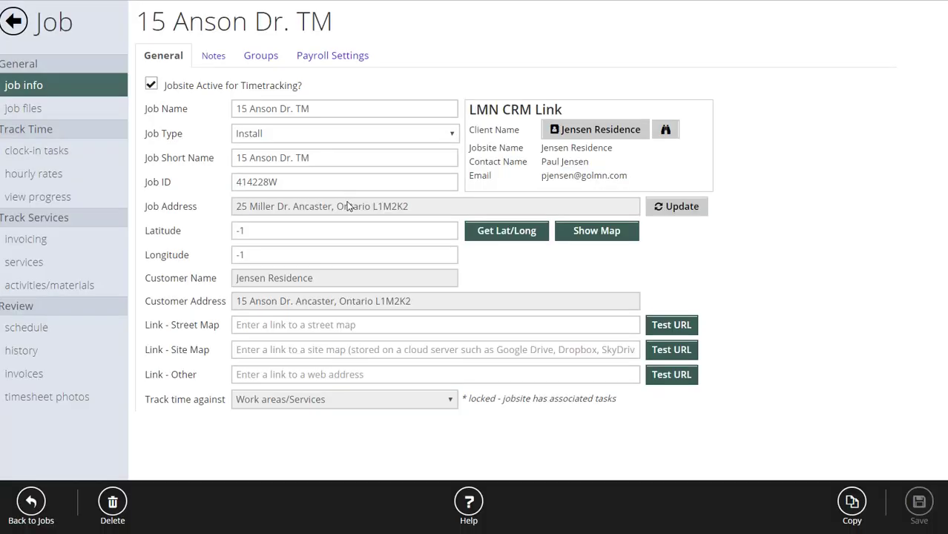
left_click(81, 197)
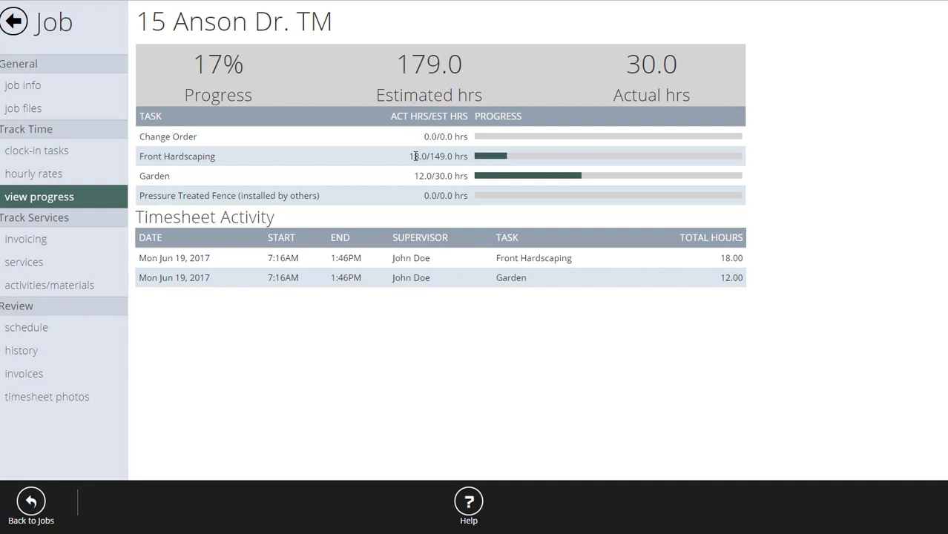
left_click_drag(408, 156, 427, 157)
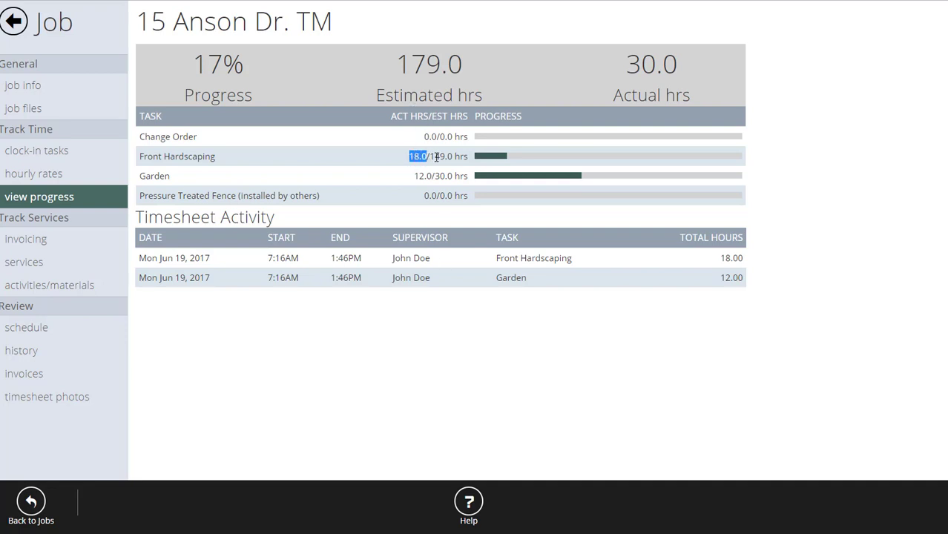